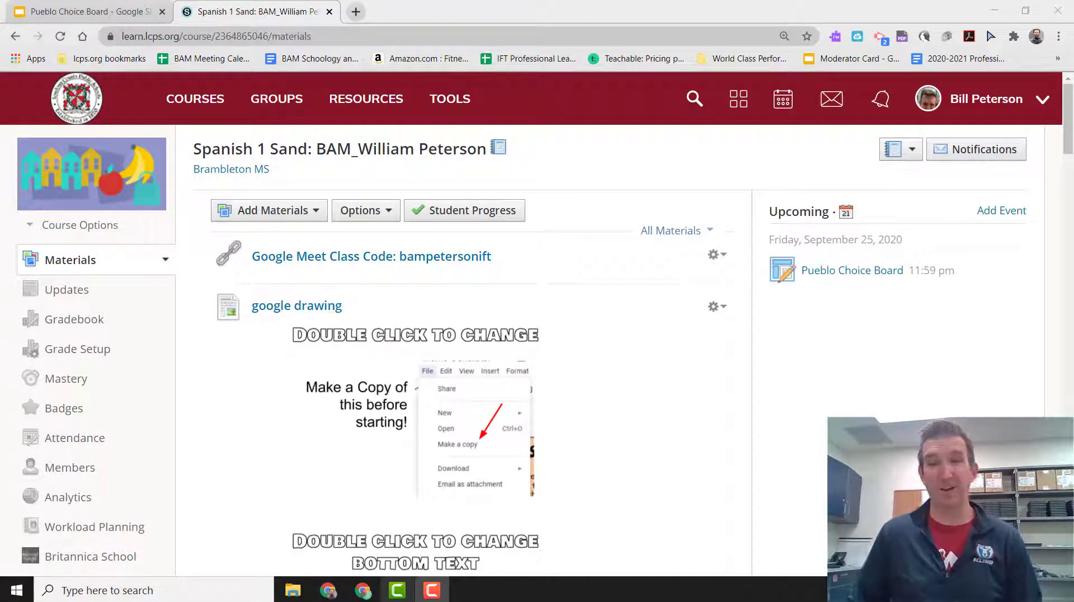
- Switch to the Pueblo Choice Board presentation in Google Slides and copy its view-only sharing link
{"action": "left_click", "coordinate": [106, 12]}
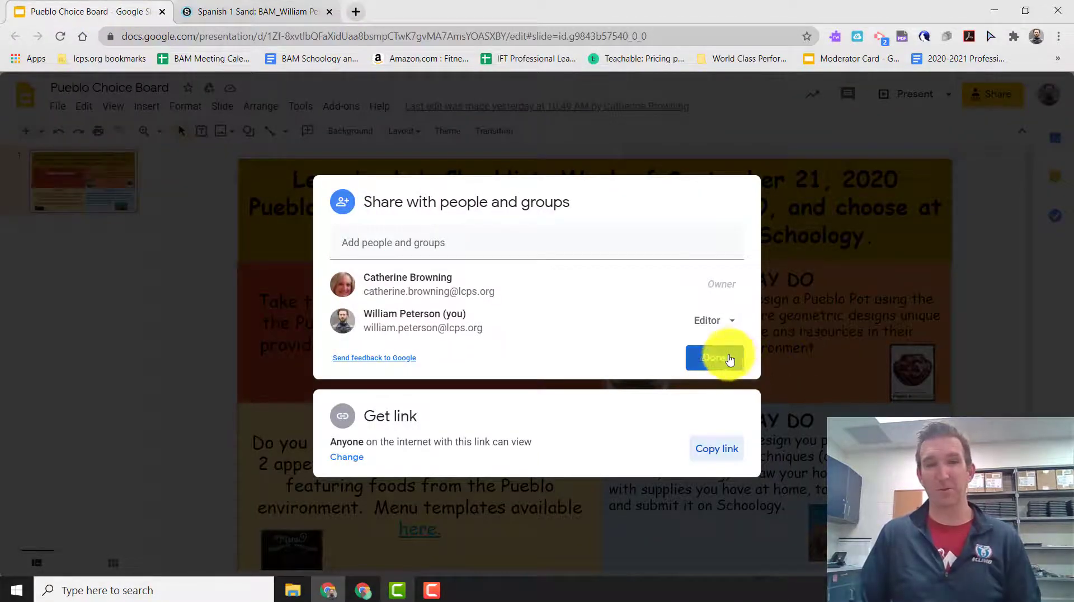
{"action": "left_click", "coordinate": [728, 356]}
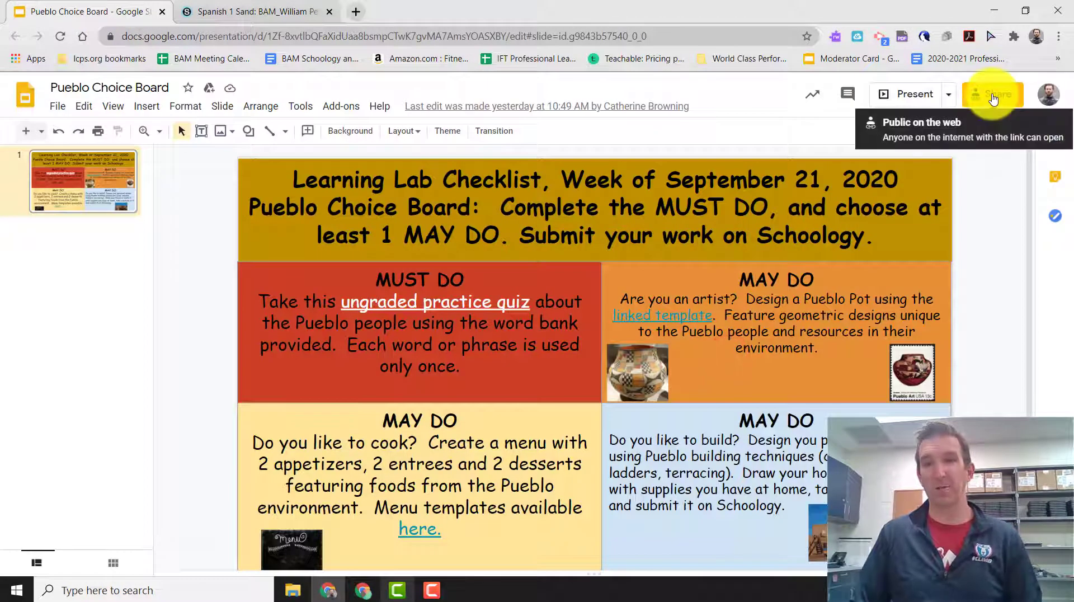
{"action": "left_click", "coordinate": [998, 91]}
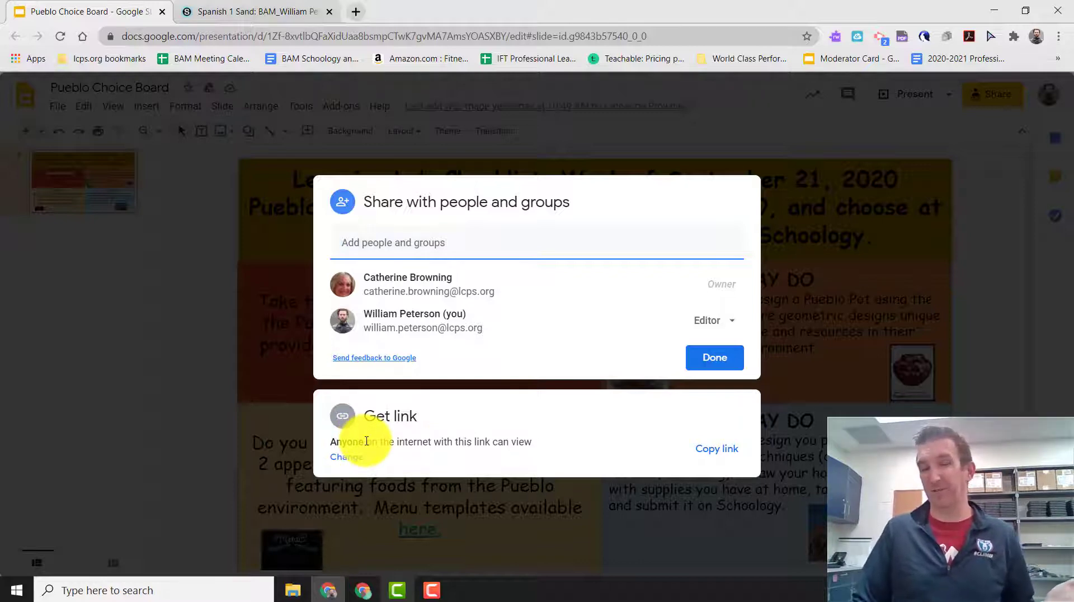
{"action": "left_click", "coordinate": [714, 448]}
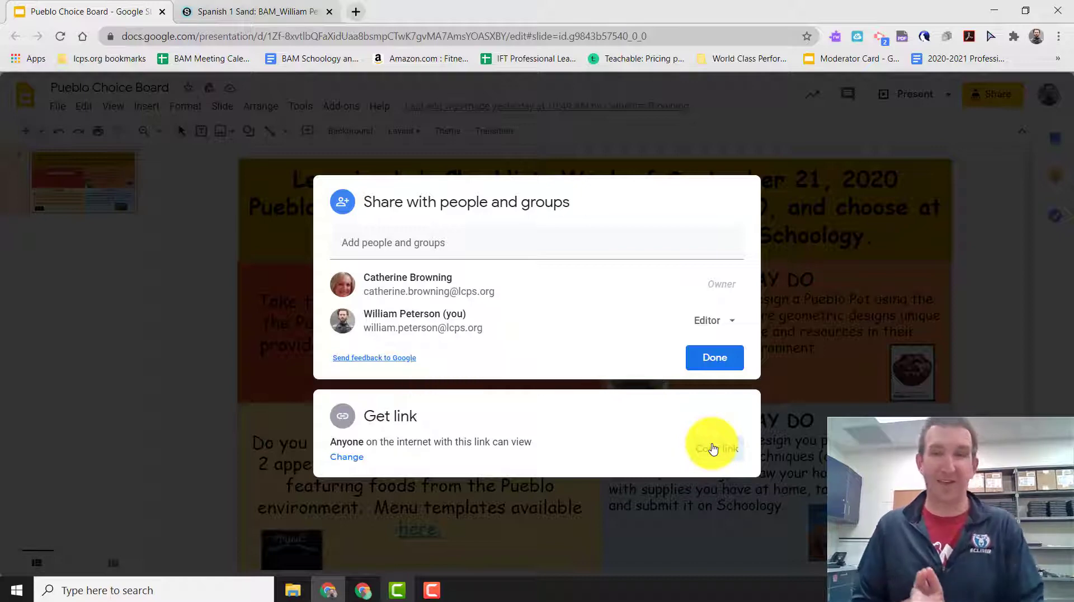
{"action": "left_click", "coordinate": [711, 357]}
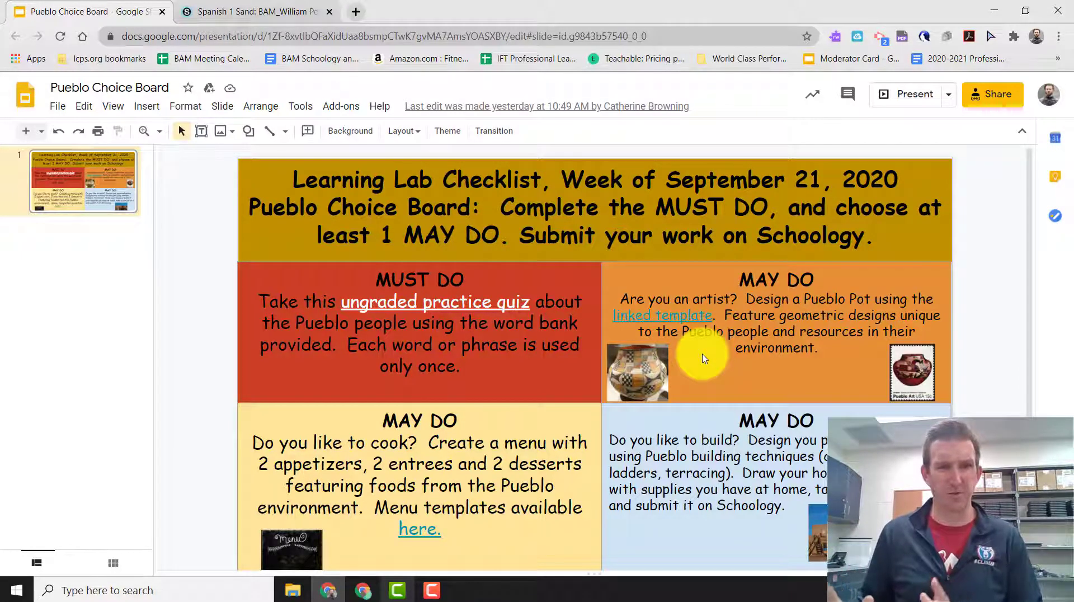
- Return to the Schoology Spanish 1 course materials and start a new assignment named "Pueblo Choice Board"
{"action": "left_click", "coordinate": [280, 12]}
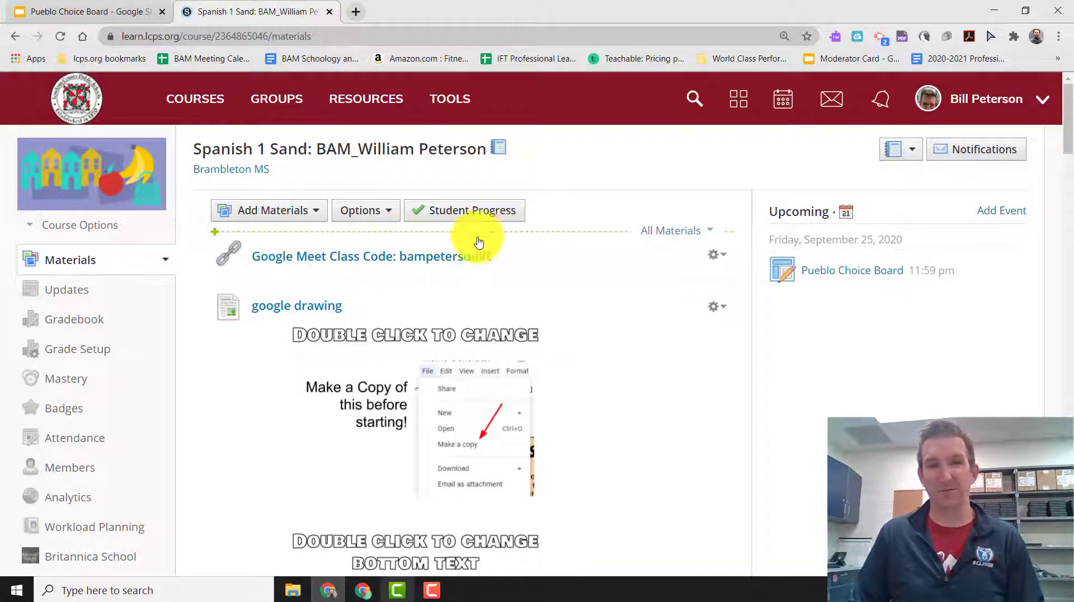
{"action": "left_click", "coordinate": [305, 238]}
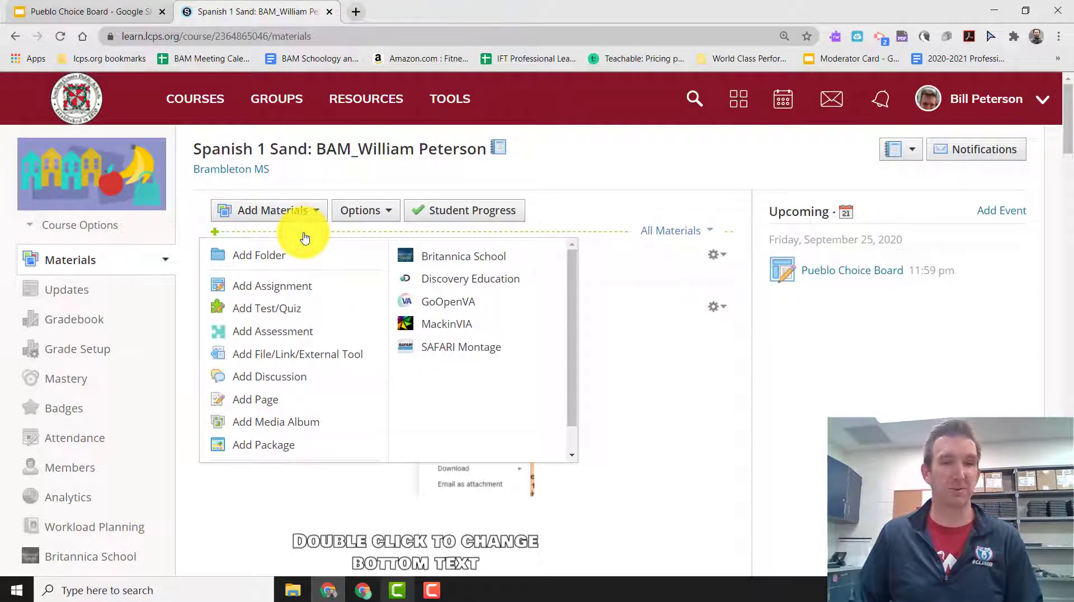
{"action": "left_click", "coordinate": [332, 285]}
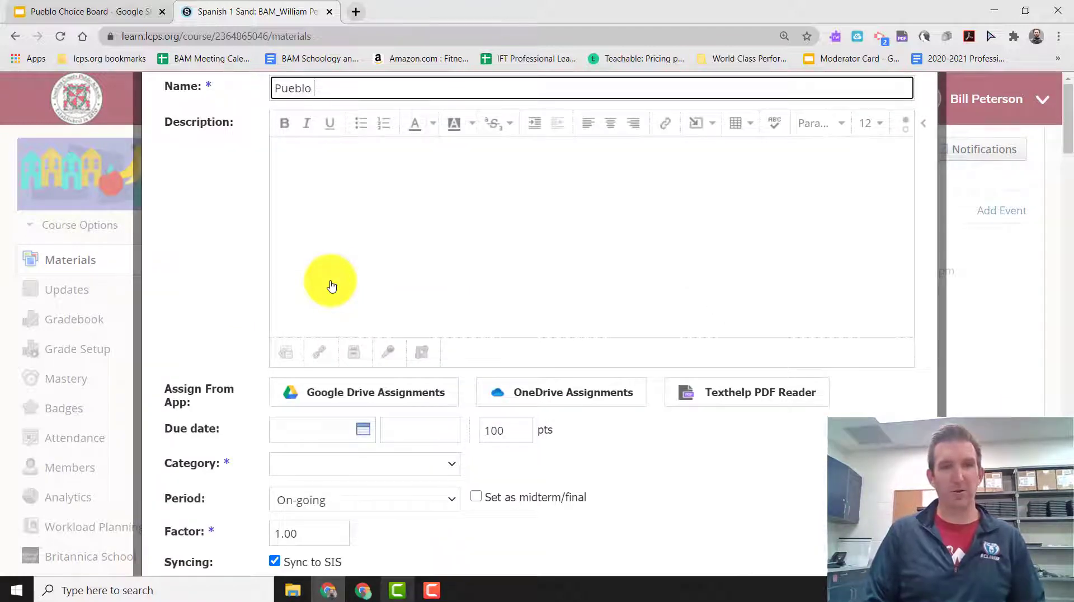
{"action": "type", "text": "Pueblo Choice Board"}
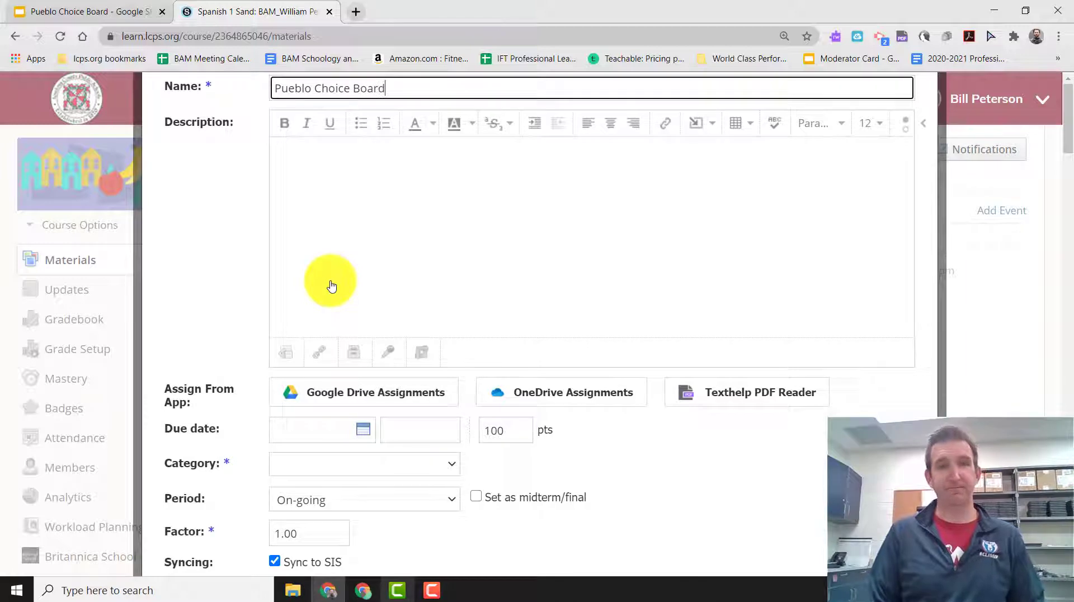
- Enter the assignment description "Please attach your must do and ONE may do."
{"action": "left_click", "coordinate": [347, 271]}
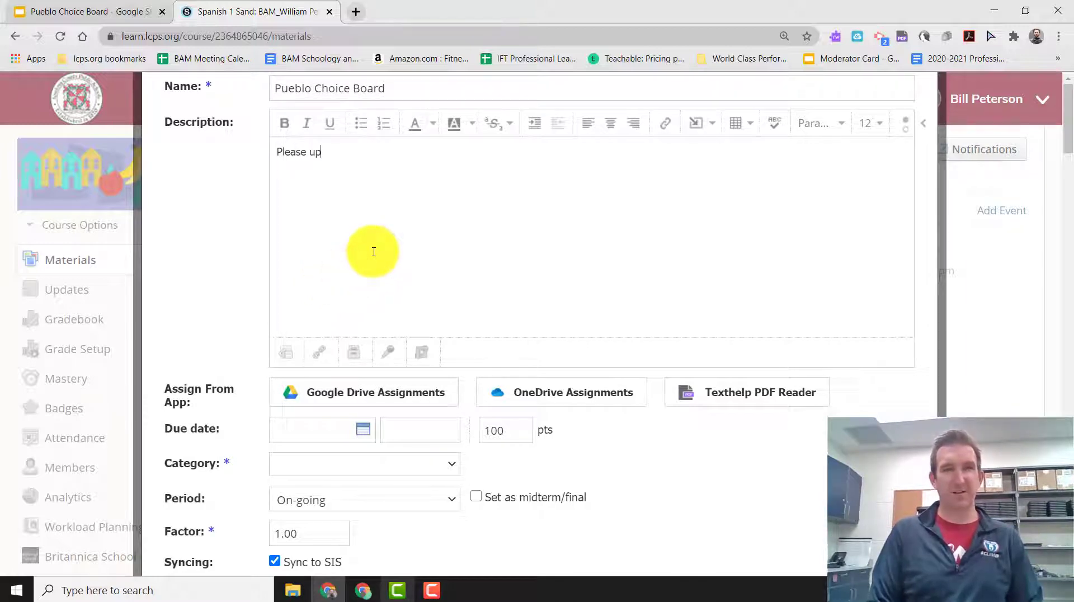
{"action": "type", "text": "Please u"}
{"action": "key", "text": "BackSpace"}
{"action": "type", "text": "attach your must"}
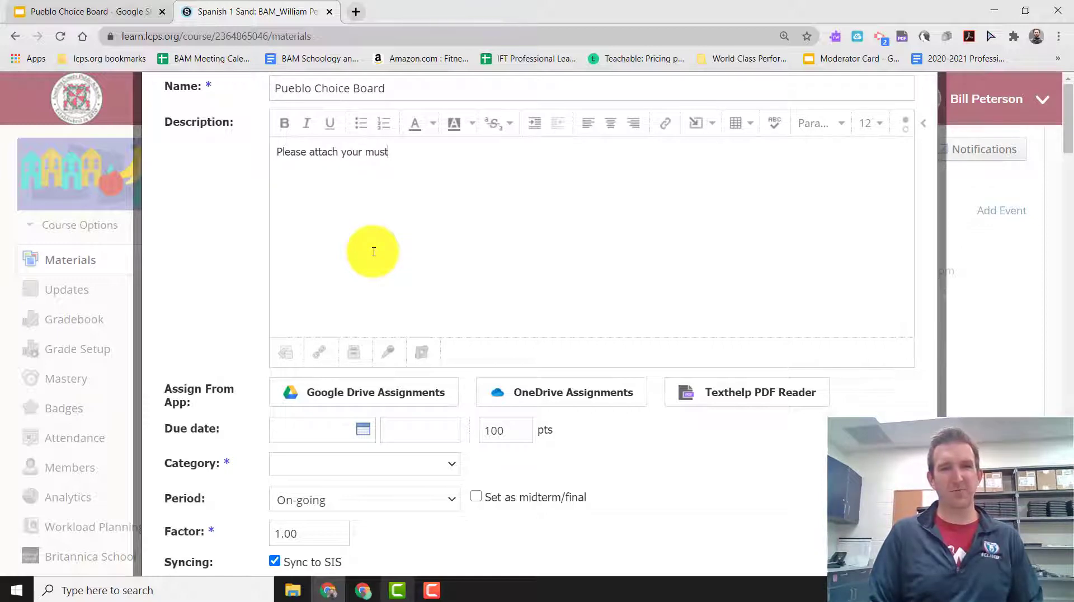
{"action": "type", "text": " do and "}
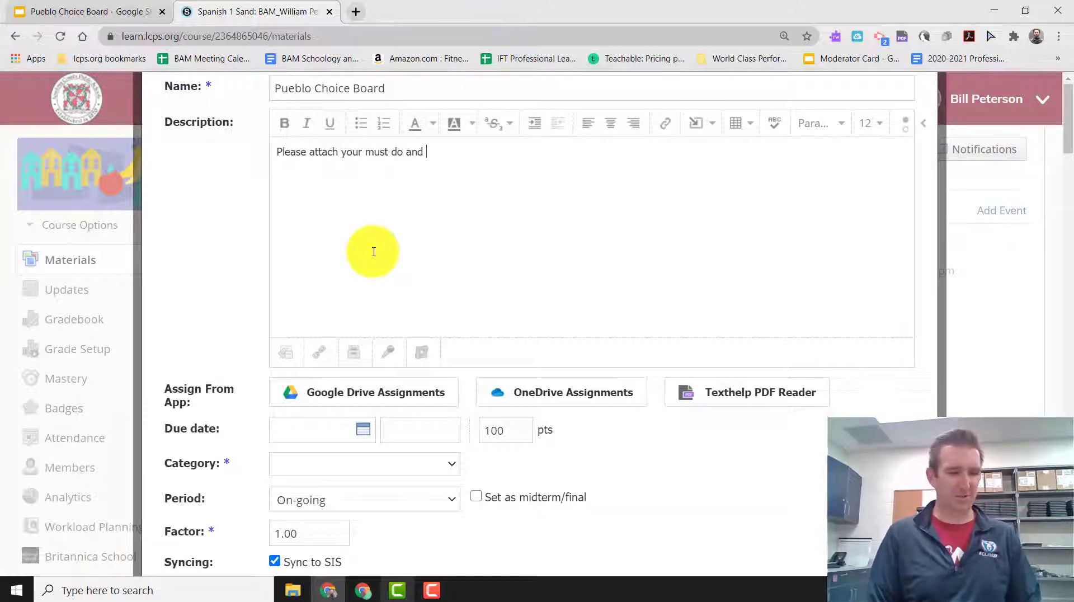
{"action": "type", "text": "ONE may do."}
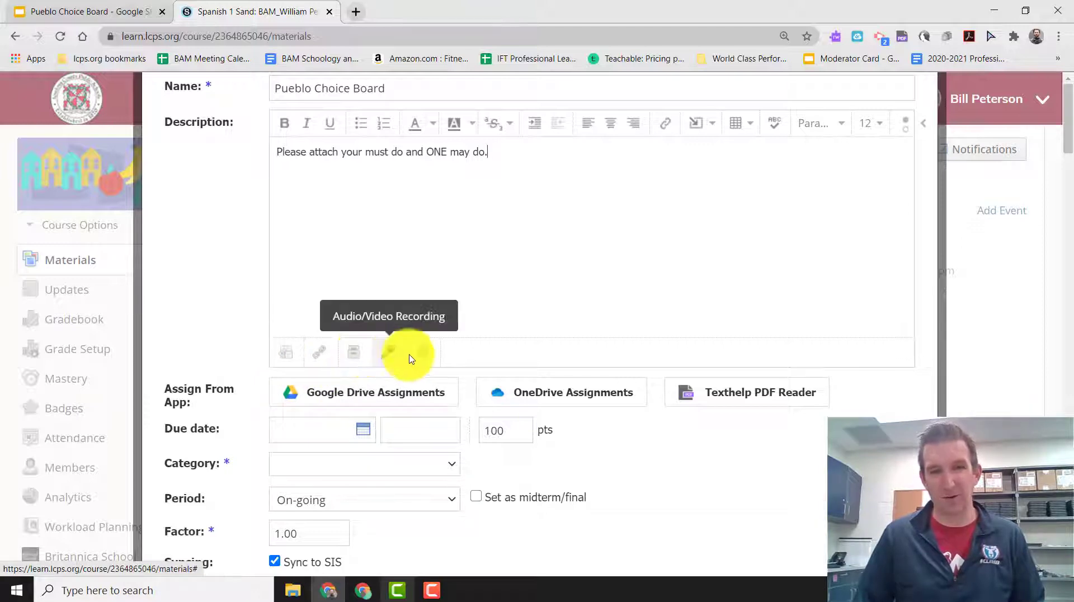
- Attach the copied presentation link to the assignment with the title "Pueblo Choice Board Google Slides"
{"action": "left_click", "coordinate": [321, 354]}
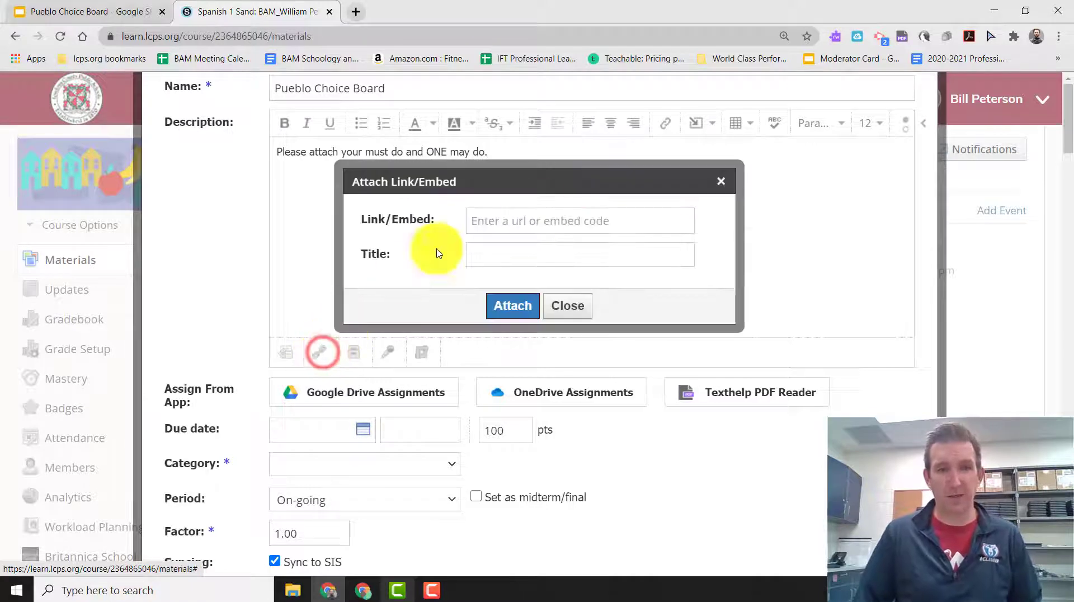
{"action": "left_click", "coordinate": [540, 218]}
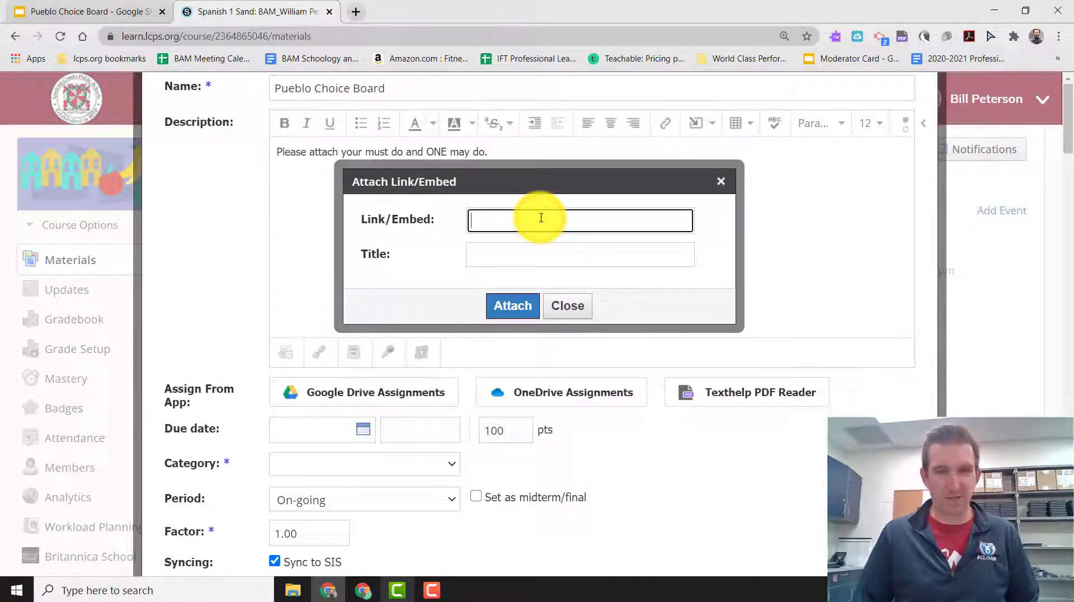
{"action": "key", "text": "ctrl+v"}
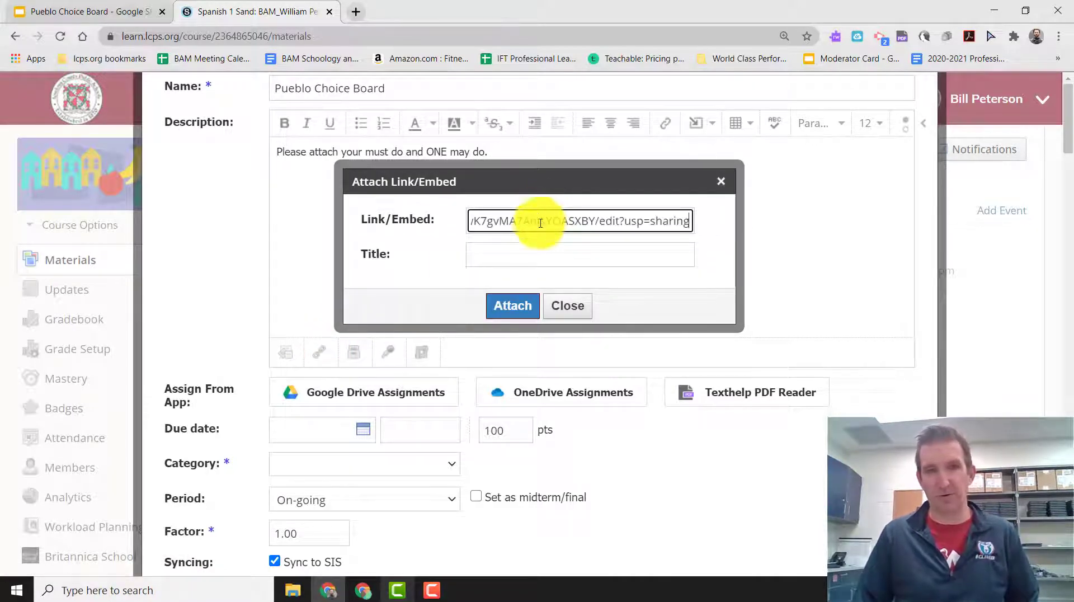
{"action": "left_click", "coordinate": [550, 254]}
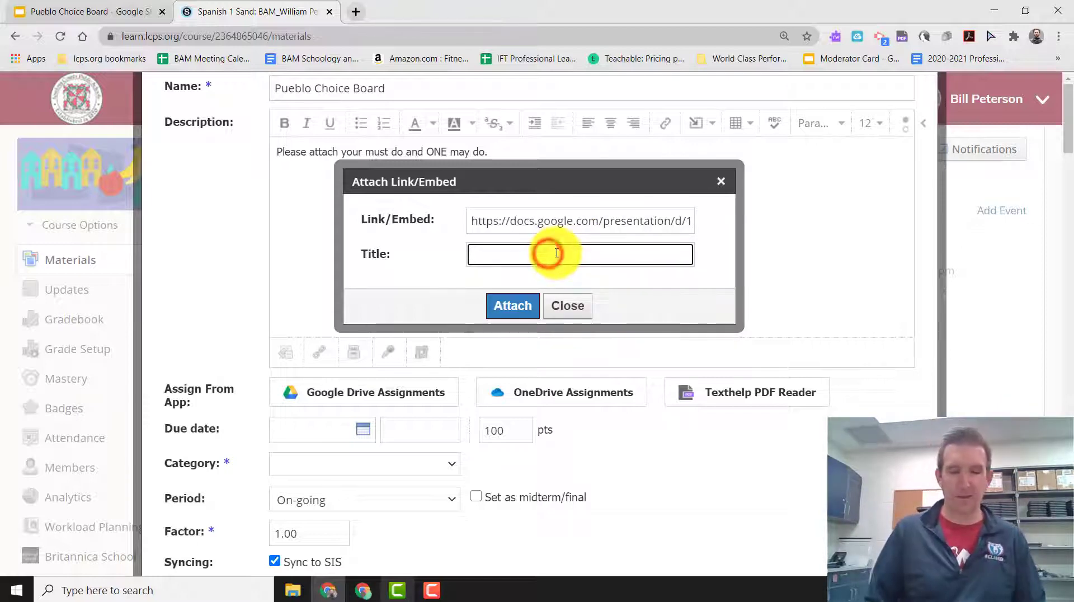
{"action": "type", "text": "Pueblo Choice Boar"}
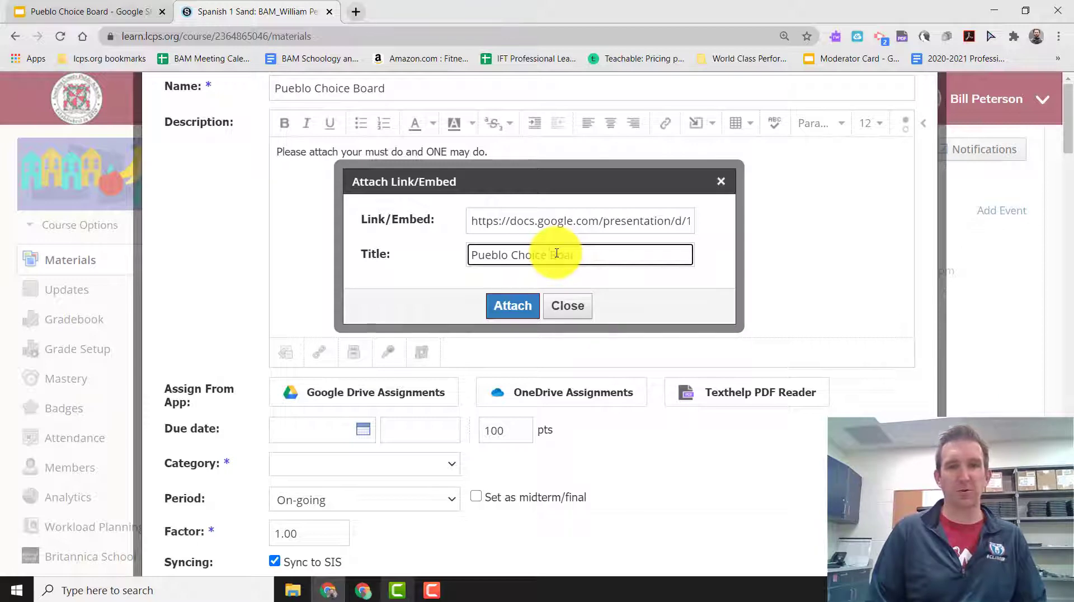
{"action": "type", "text": "d Google Sli"}
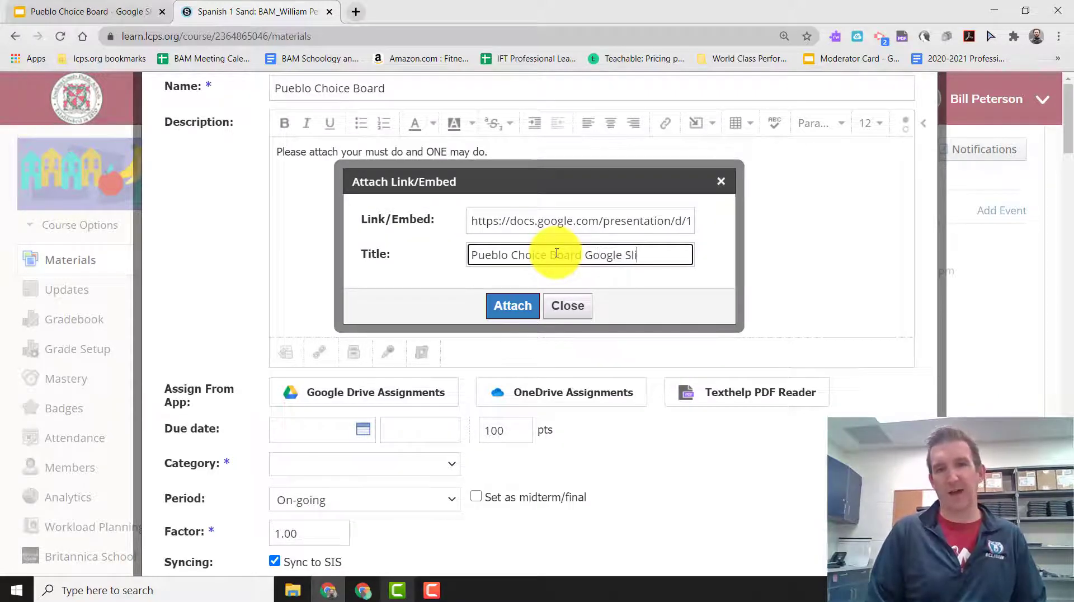
{"action": "type", "text": "des"}
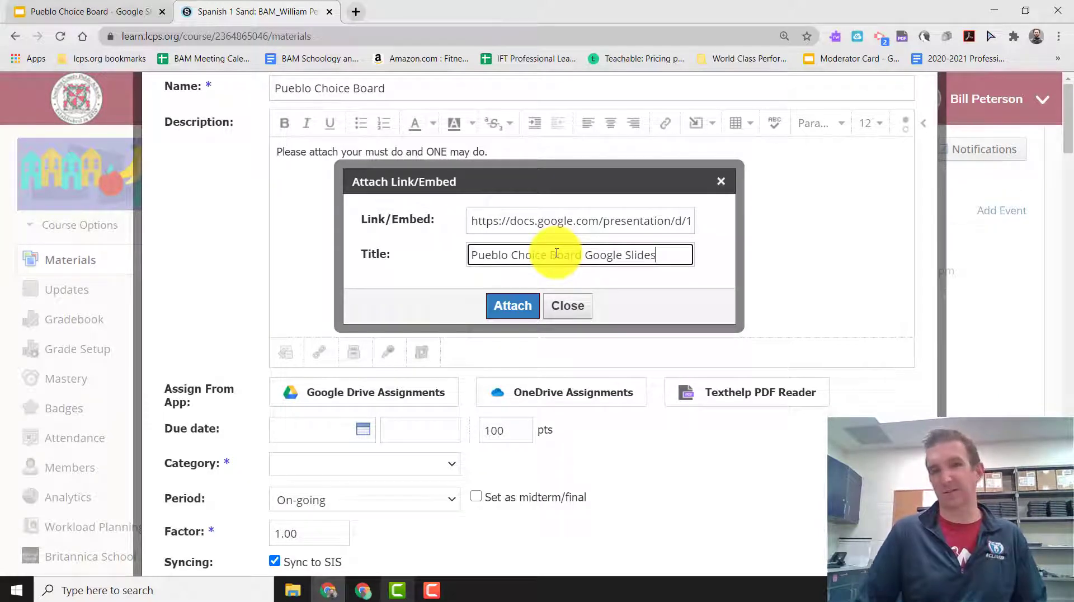
{"action": "left_click", "coordinate": [513, 307]}
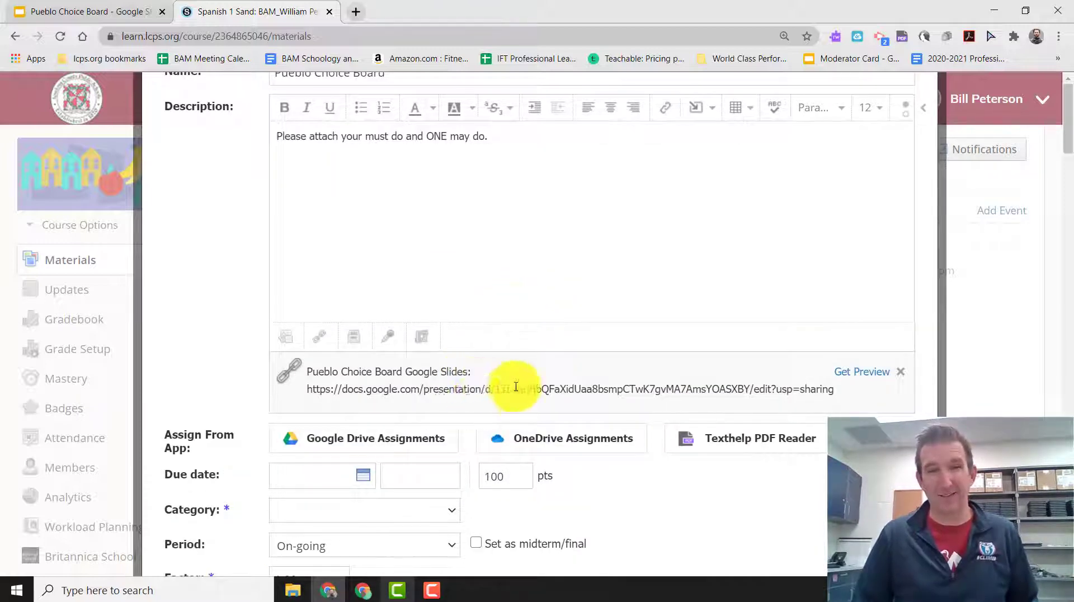
- Make the assignment due 9/25/20 and worth 2 points in the Formal Formative category
{"action": "scroll", "coordinate": [458, 359], "scroll_direction": "down", "scroll_amount": 3}
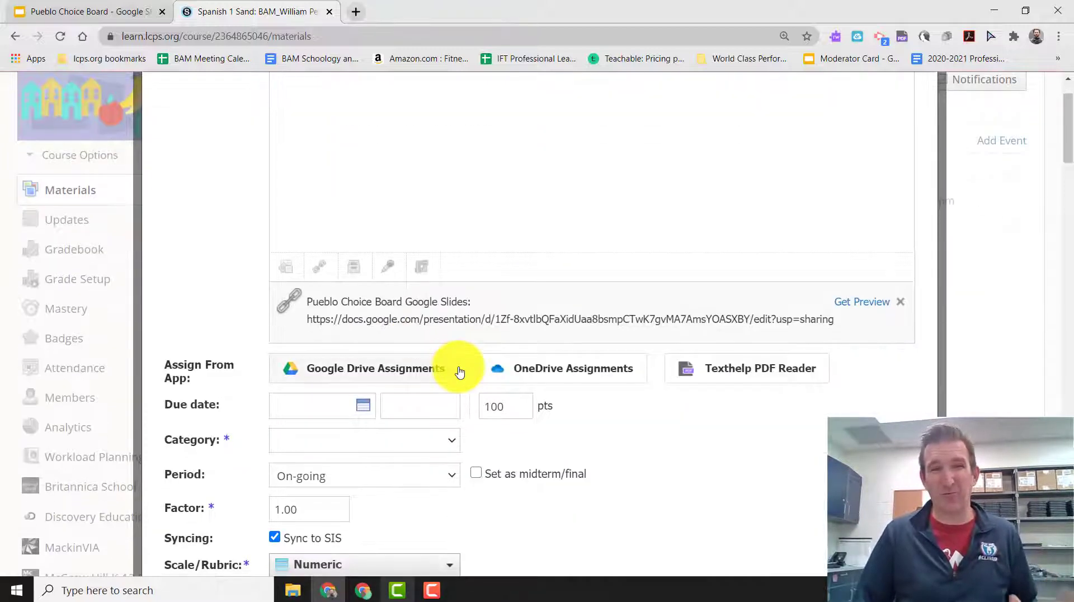
{"action": "left_click", "coordinate": [361, 266]}
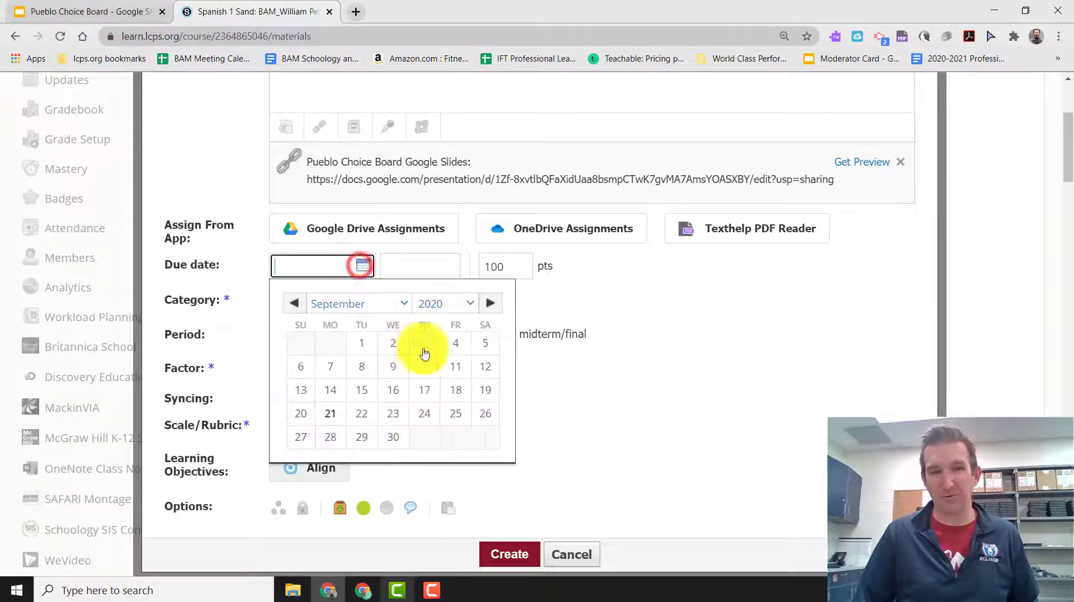
{"action": "left_click", "coordinate": [453, 414]}
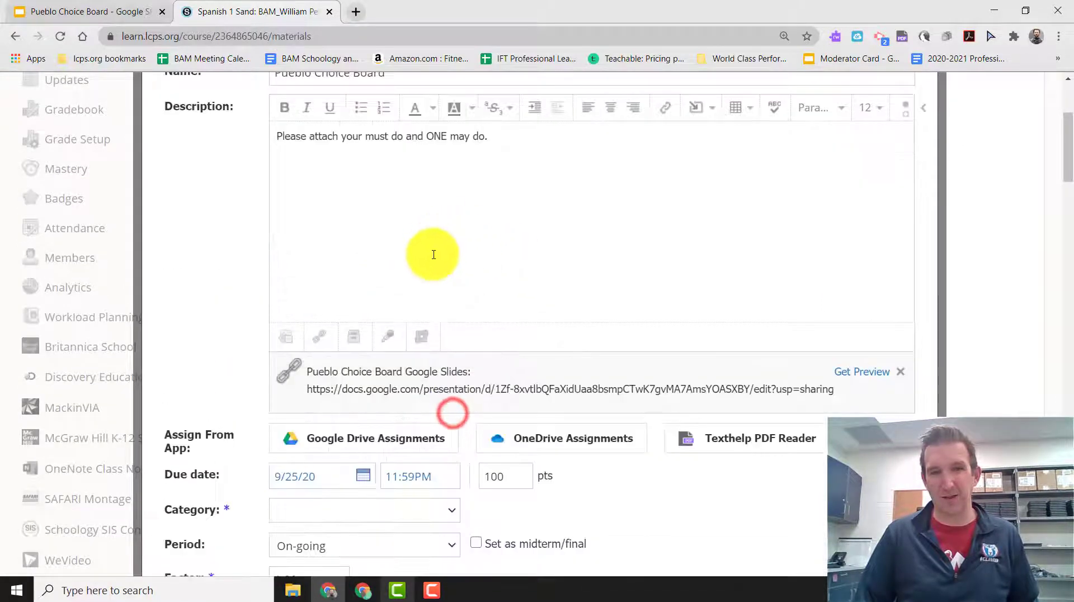
{"action": "scroll", "coordinate": [492, 336], "scroll_direction": "down", "scroll_amount": 3}
{"action": "left_click", "coordinate": [509, 268]}
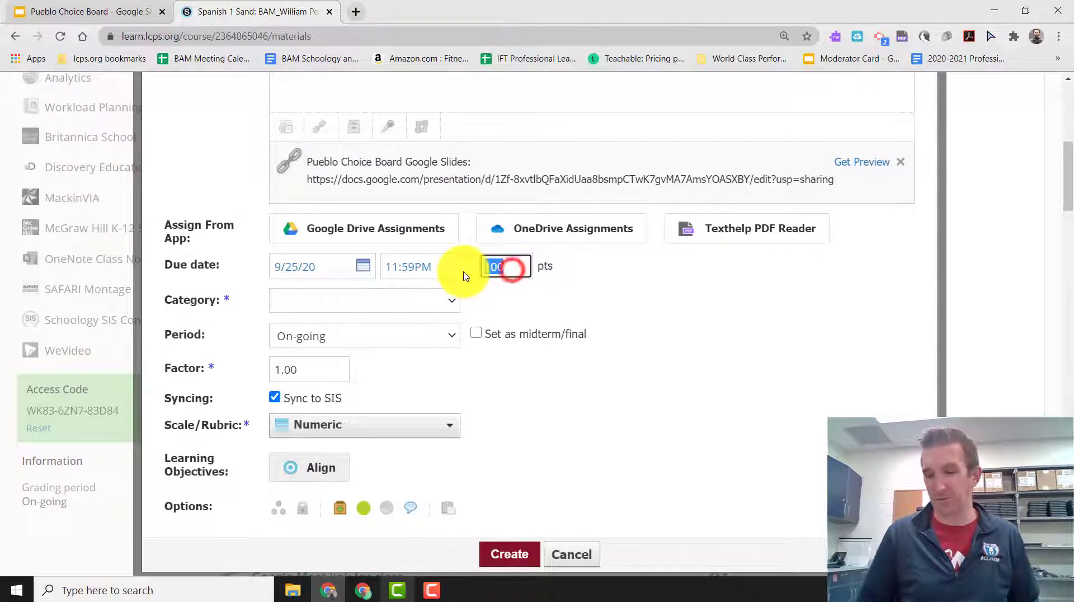
{"action": "type", "text": "2"}
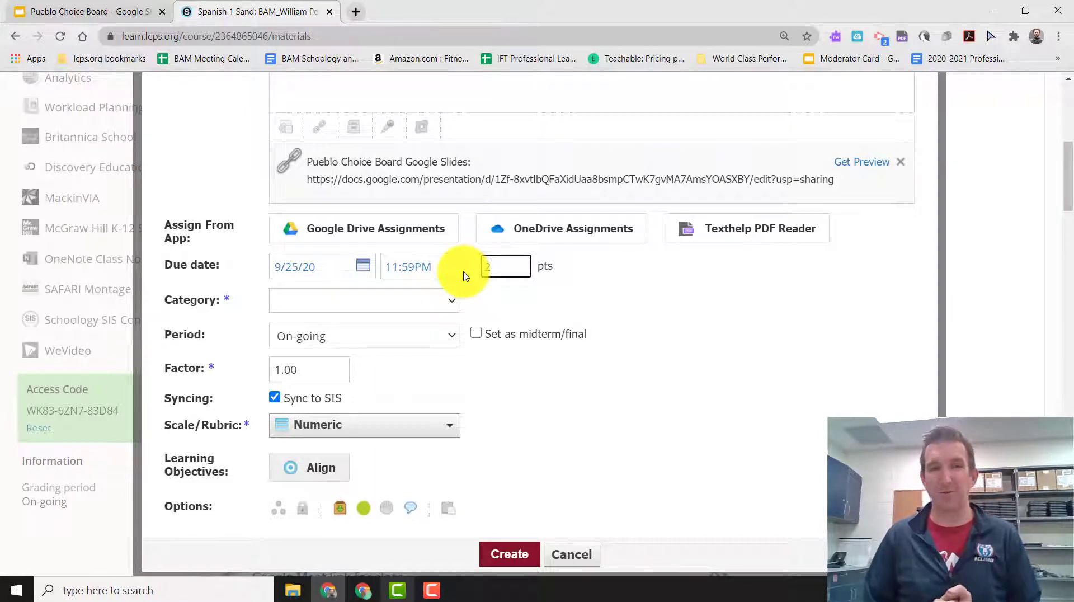
{"action": "left_click", "coordinate": [426, 300]}
{"action": "left_click", "coordinate": [422, 390]}
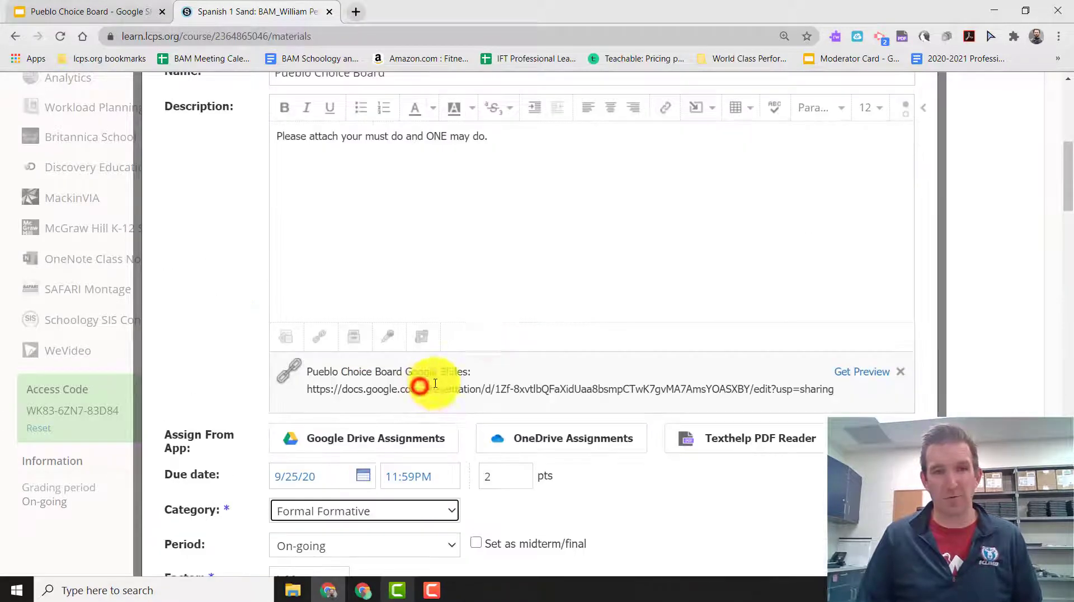
- Create the assignment with Sync to SIS turned off and comments disabled
{"action": "scroll", "coordinate": [635, 364], "scroll_direction": "down", "scroll_amount": 5}
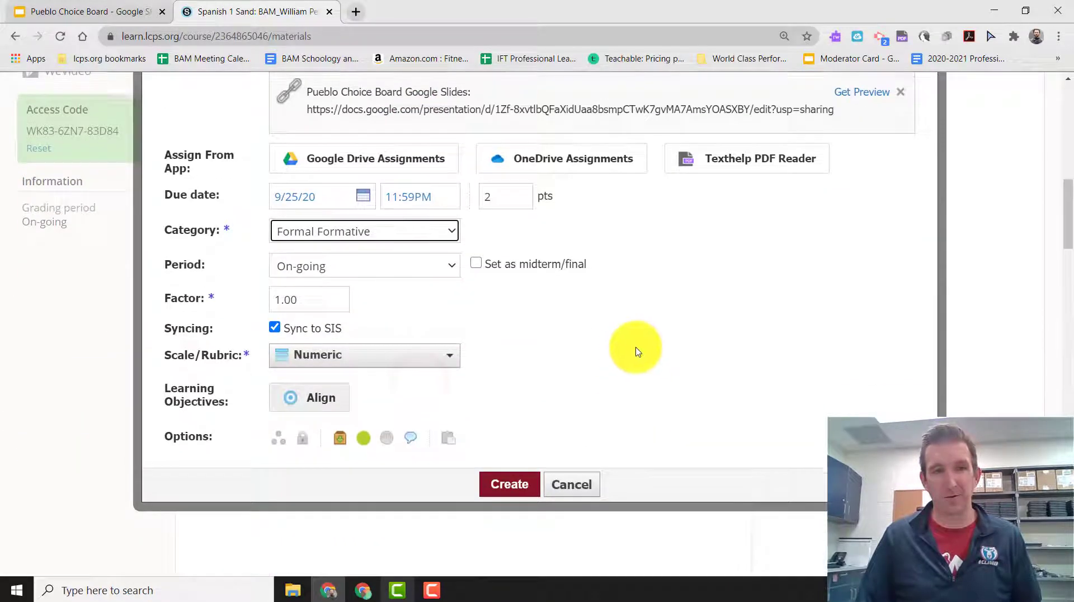
{"action": "left_click", "coordinate": [274, 329]}
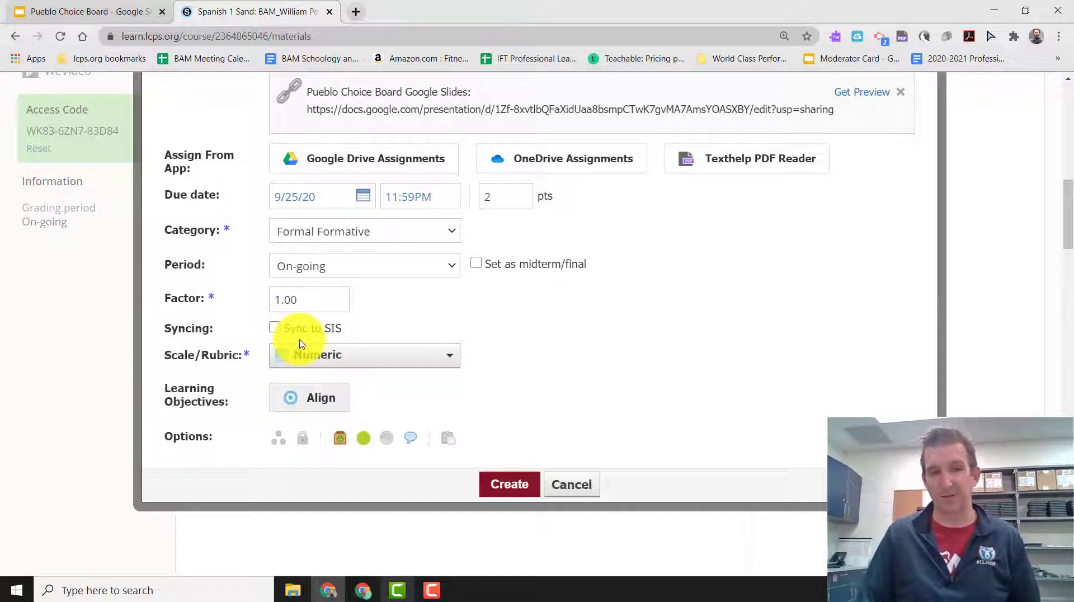
{"action": "left_click", "coordinate": [413, 441]}
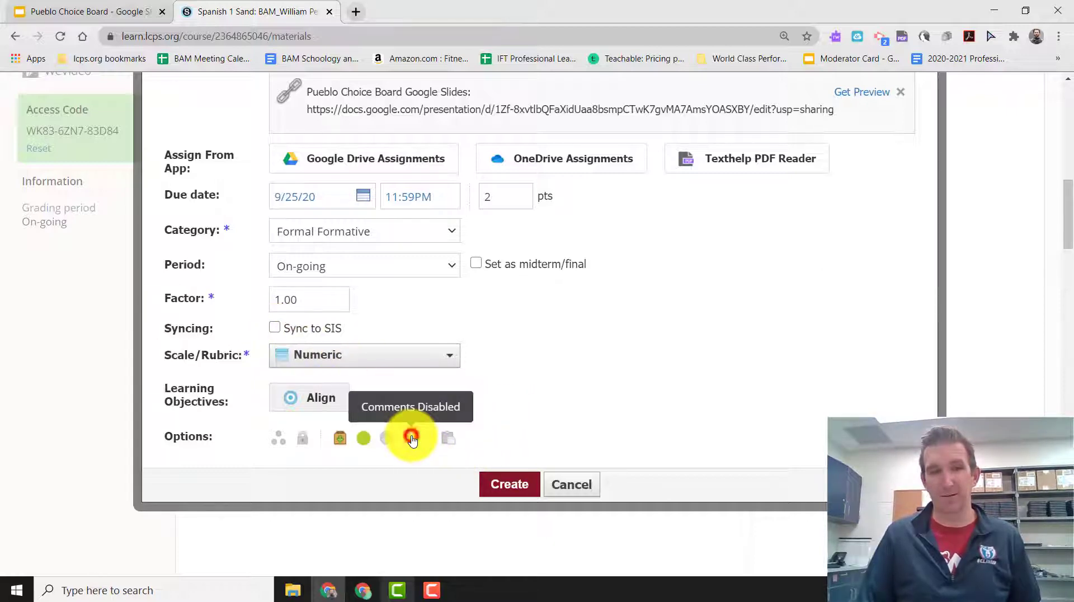
{"action": "left_click", "coordinate": [510, 483]}
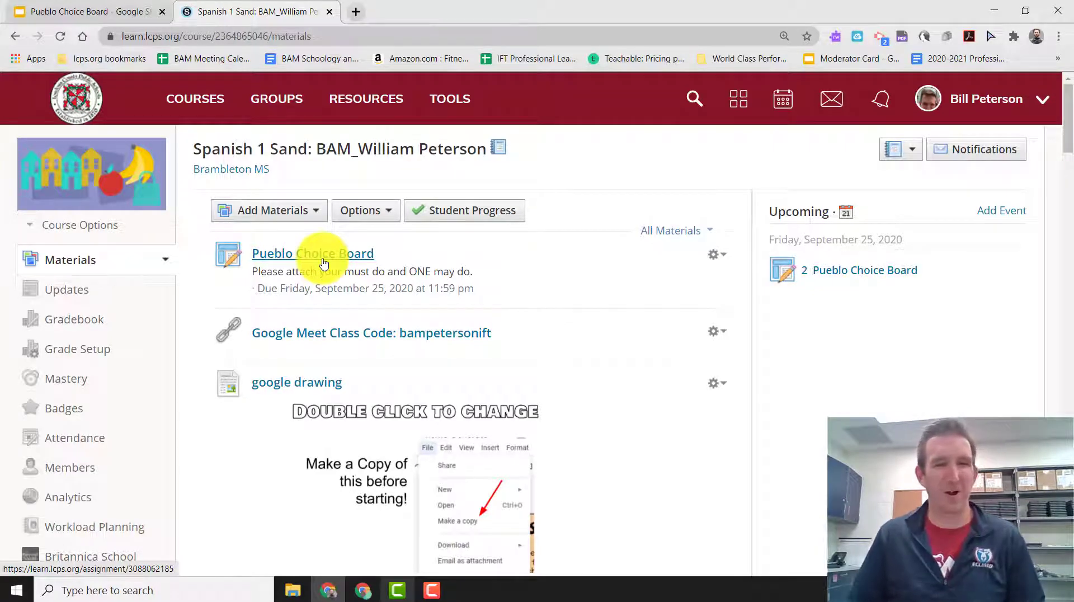
- Switch to the student's browser window, open the Pueblo Choice Board submission form, and view the media upload options for a written response
{"action": "left_click", "coordinate": [363, 591]}
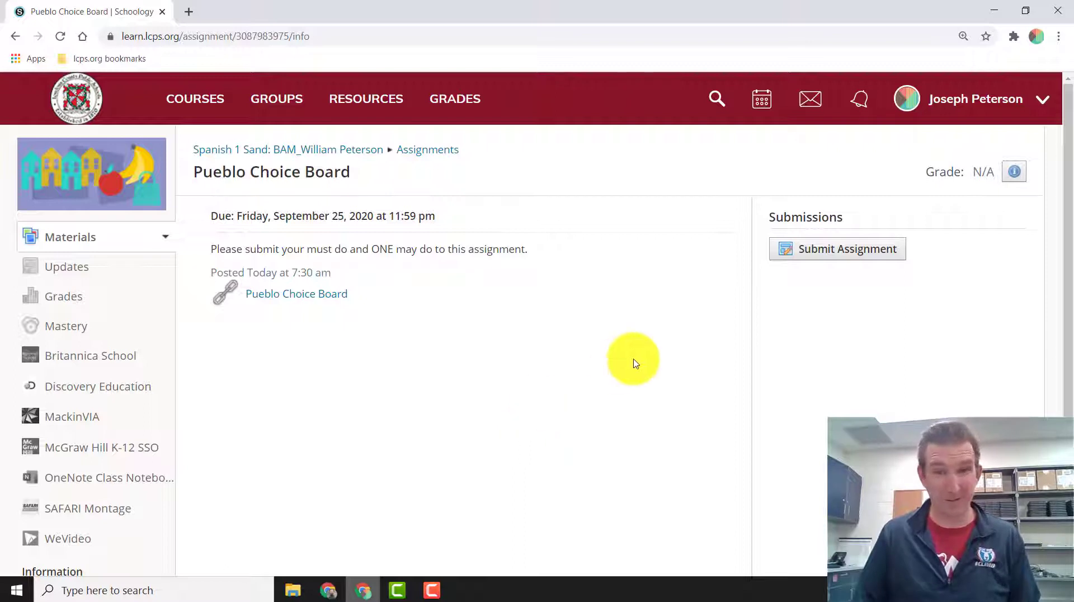
{"action": "left_click", "coordinate": [854, 260]}
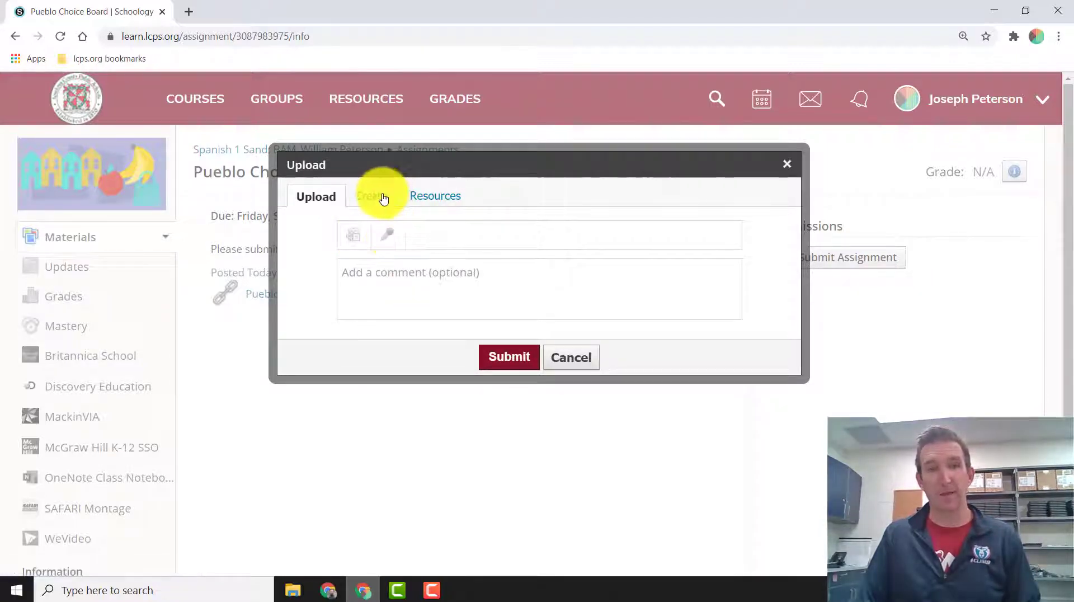
{"action": "left_click", "coordinate": [377, 193]}
{"action": "left_click", "coordinate": [327, 234]}
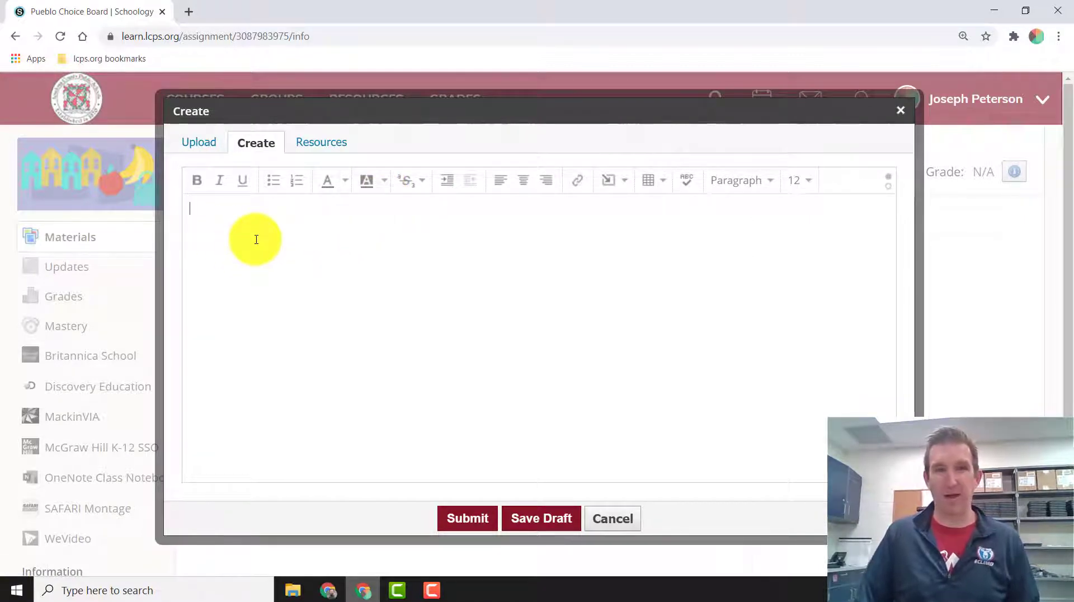
{"action": "left_click", "coordinate": [611, 184]}
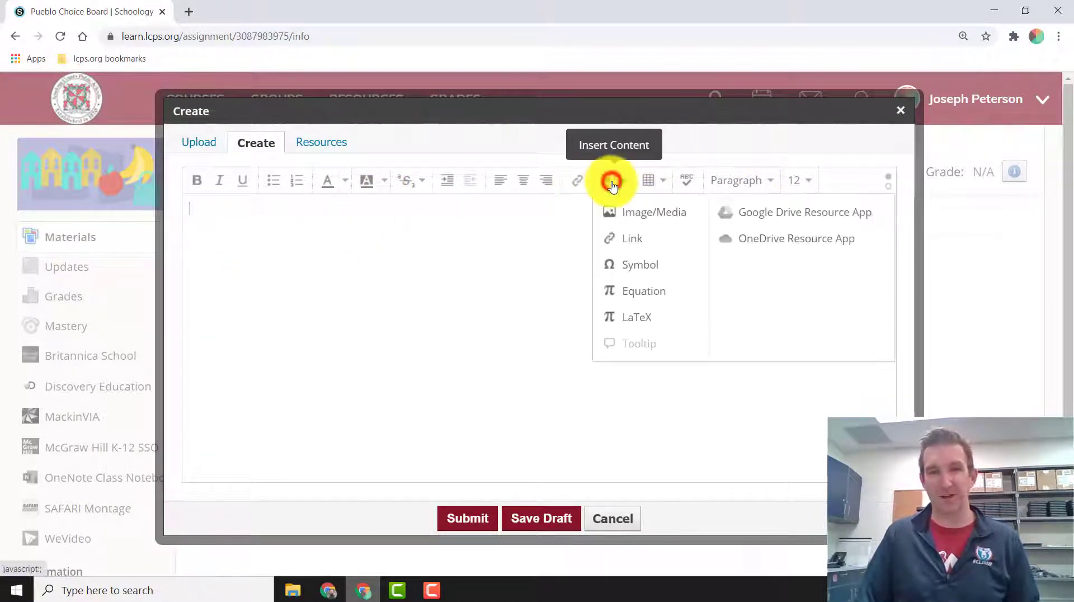
{"action": "left_click", "coordinate": [669, 214]}
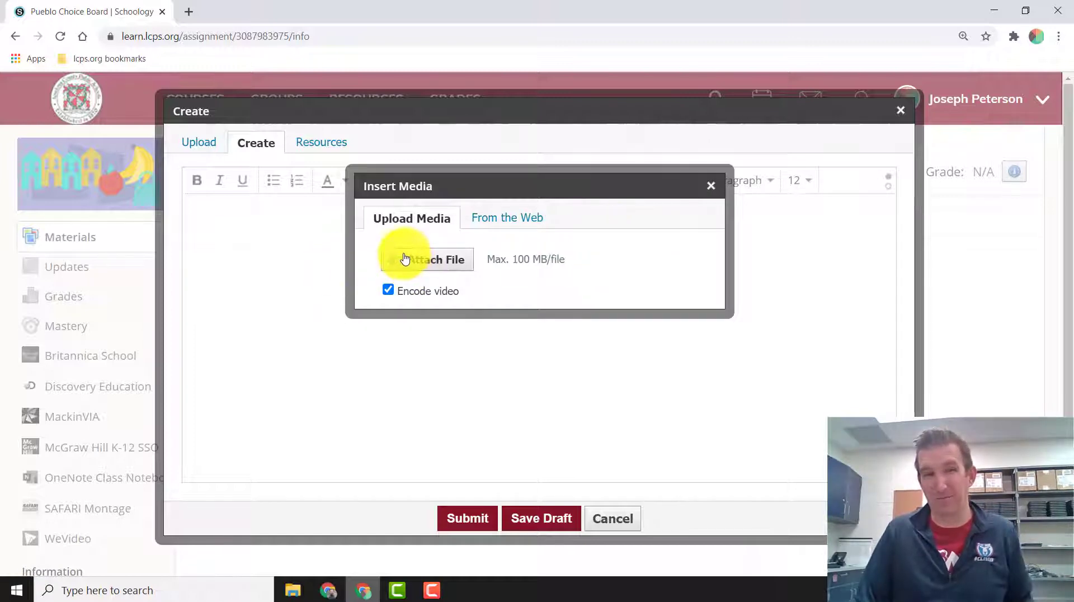
{"action": "left_click", "coordinate": [710, 186]}
- View the student's Google Drive files available for submission, and return to the file upload form
{"action": "left_click", "coordinate": [326, 144]}
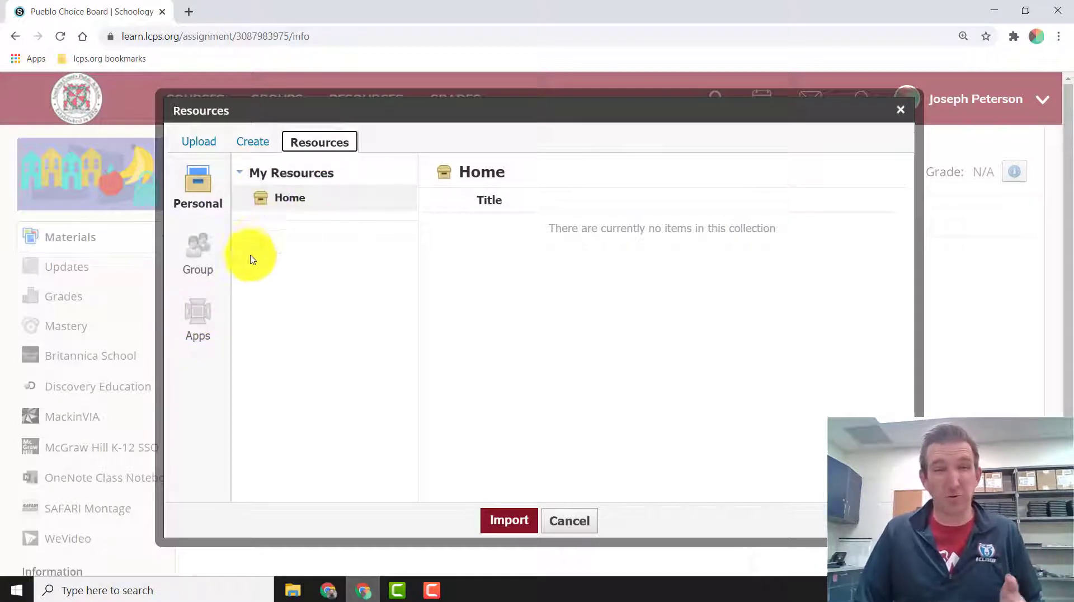
{"action": "left_click", "coordinate": [196, 317]}
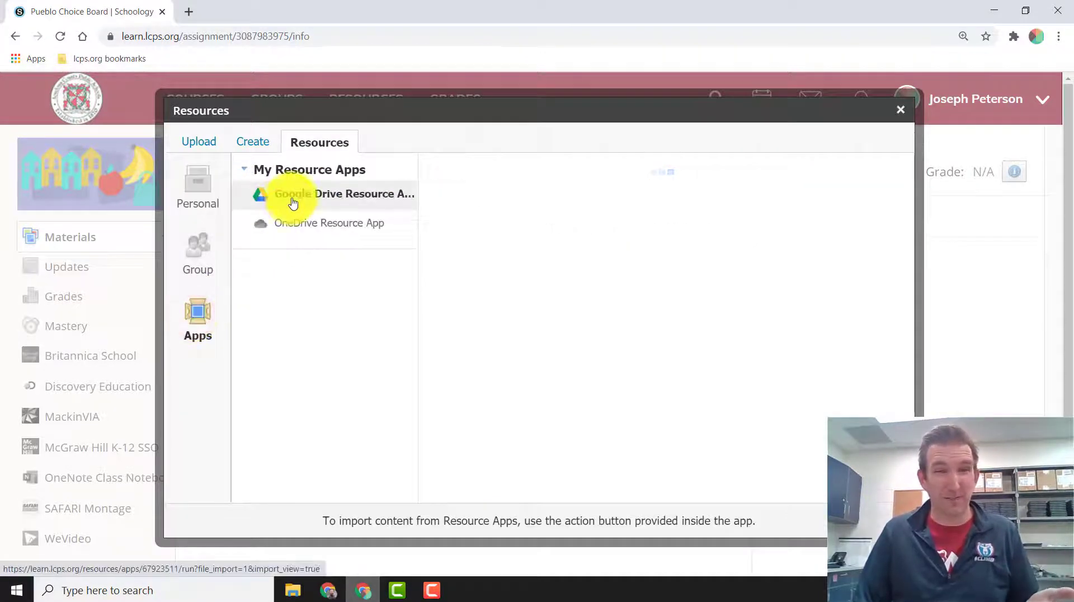
{"action": "left_click", "coordinate": [385, 194]}
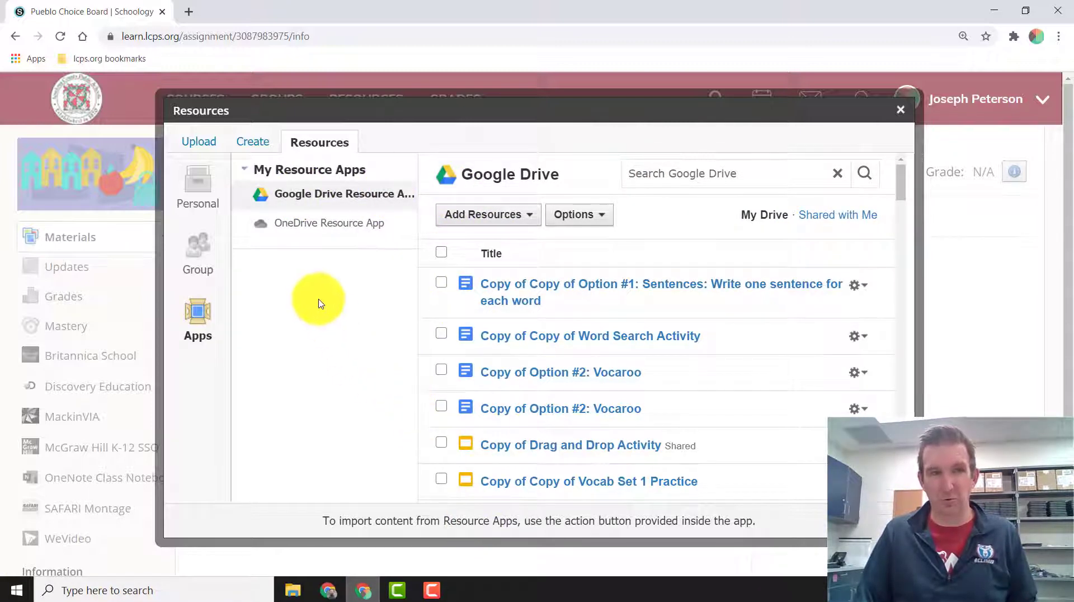
{"action": "left_click", "coordinate": [256, 143]}
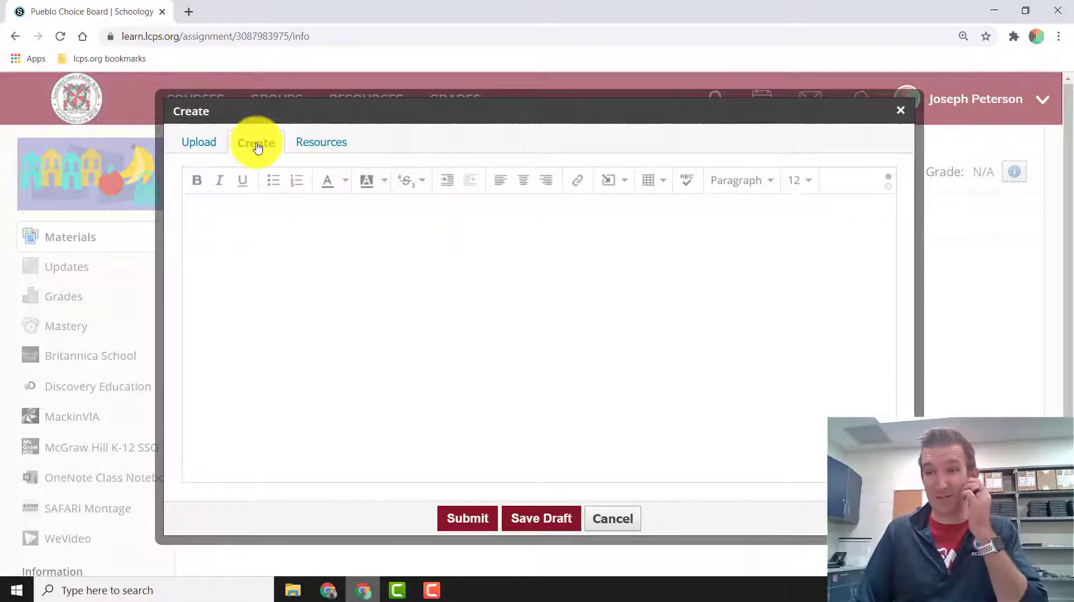
{"action": "left_click", "coordinate": [190, 143]}
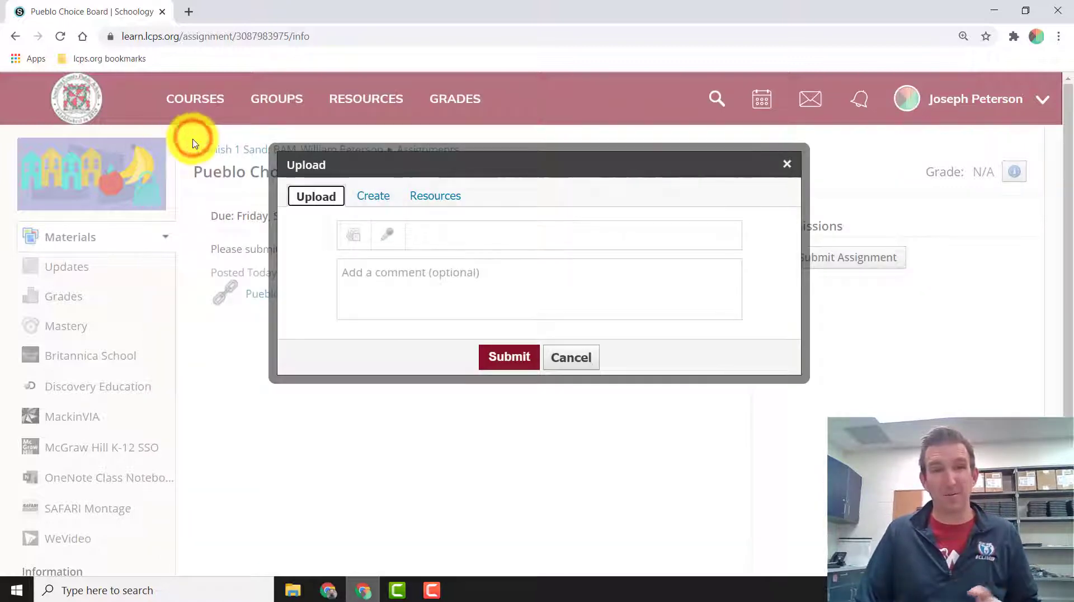
- Upload the image 01.png from the Desktop folder and submit it to the assignment
{"action": "left_click", "coordinate": [351, 238]}
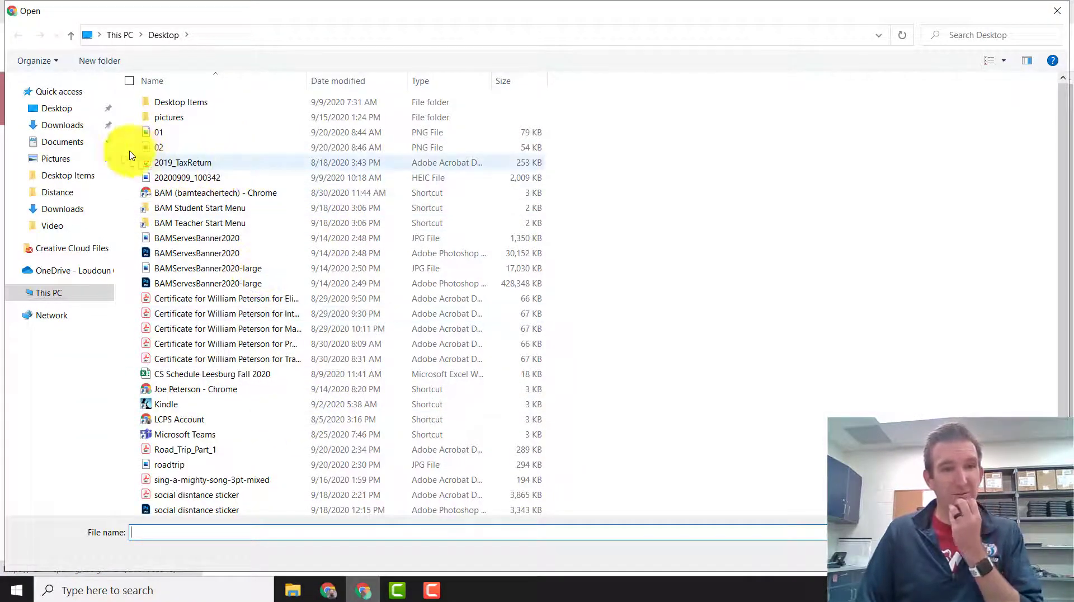
{"action": "left_click", "coordinate": [63, 111]}
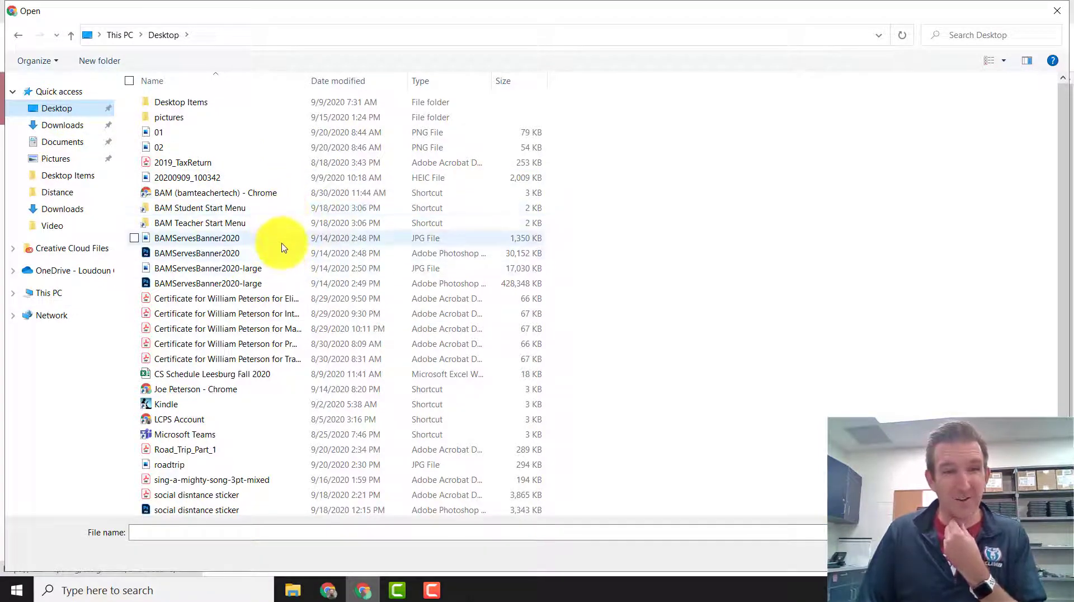
{"action": "scroll", "coordinate": [295, 428], "scroll_direction": "down", "scroll_amount": 3}
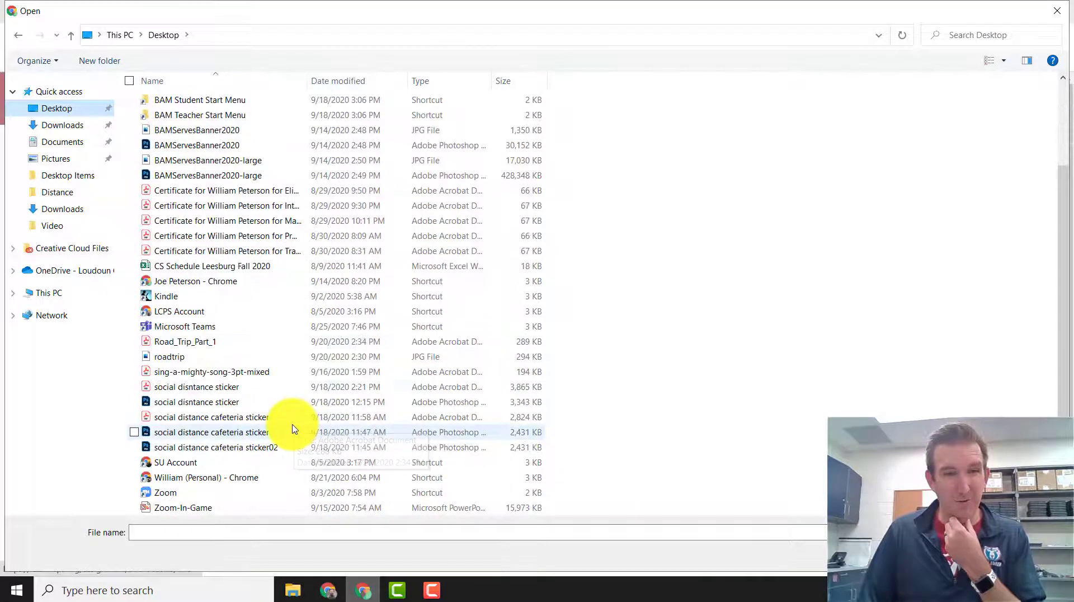
{"action": "scroll", "coordinate": [288, 431], "scroll_direction": "up", "scroll_amount": 3}
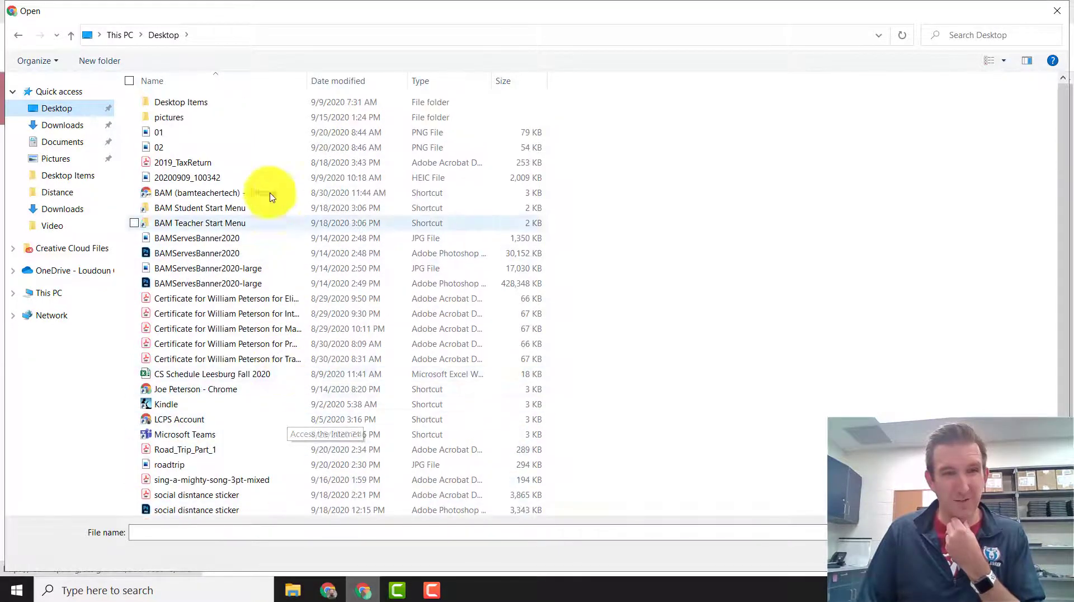
{"action": "double_click", "coordinate": [225, 135]}
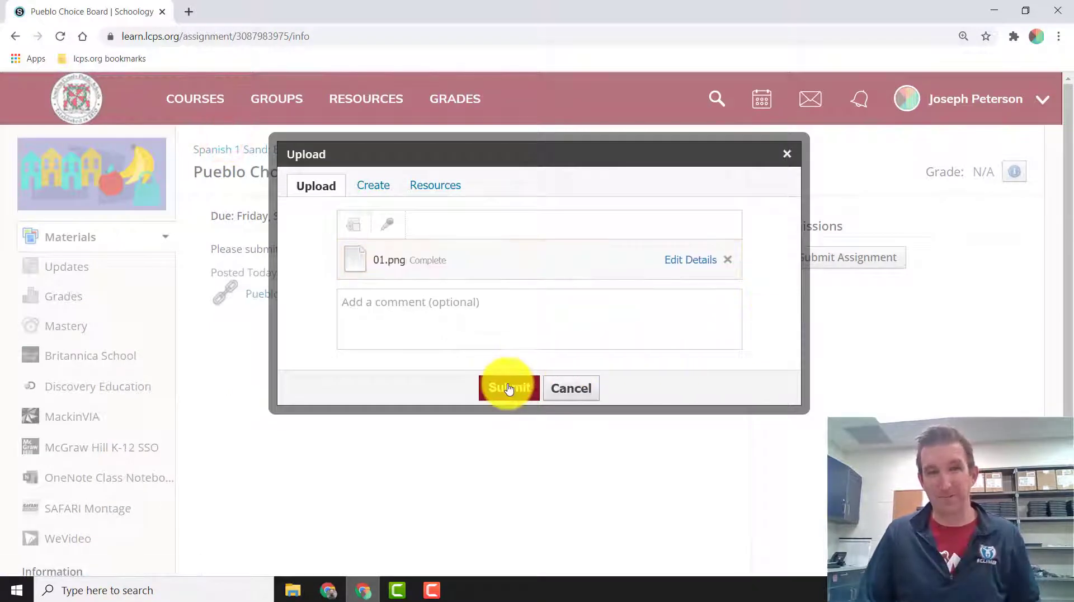
{"action": "left_click", "coordinate": [508, 387]}
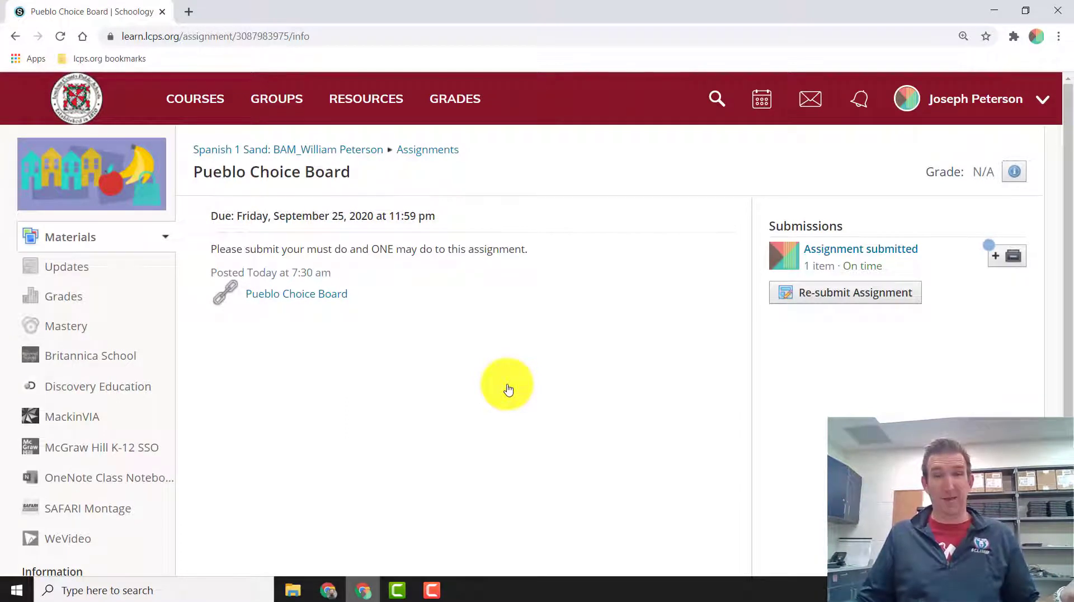
- Start a resubmission of the assignment and browse the student's Google Drive files through the resource apps
{"action": "left_click", "coordinate": [836, 294]}
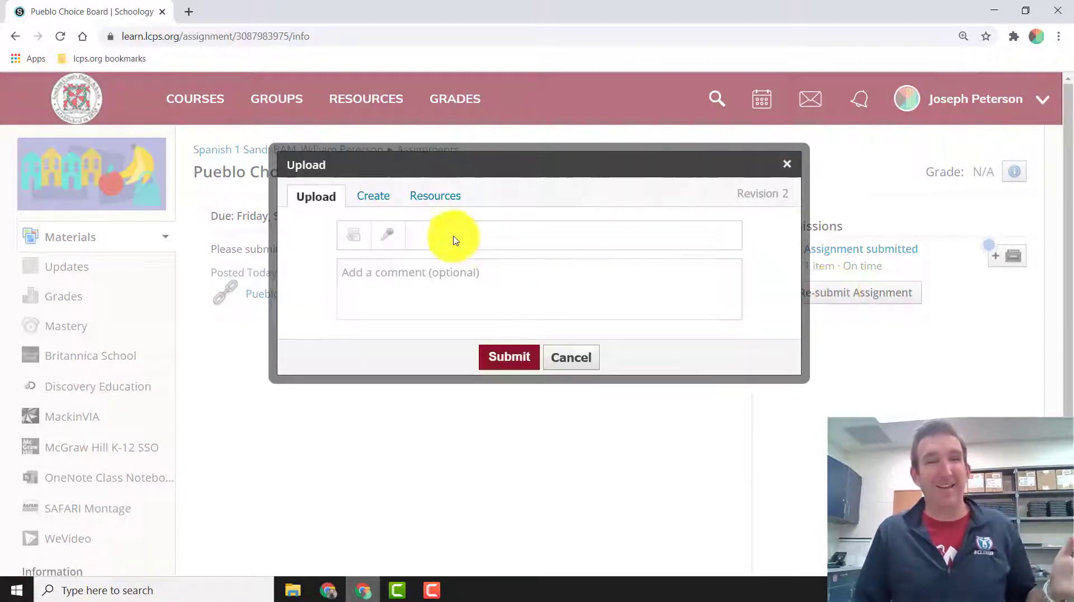
{"action": "left_click", "coordinate": [439, 197]}
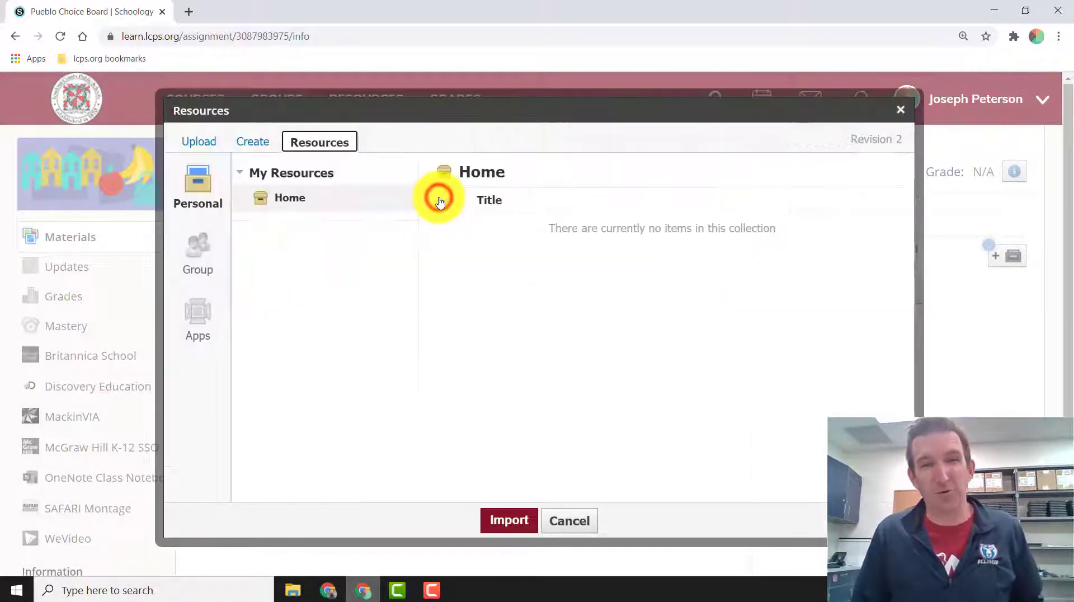
{"action": "left_click", "coordinate": [195, 322]}
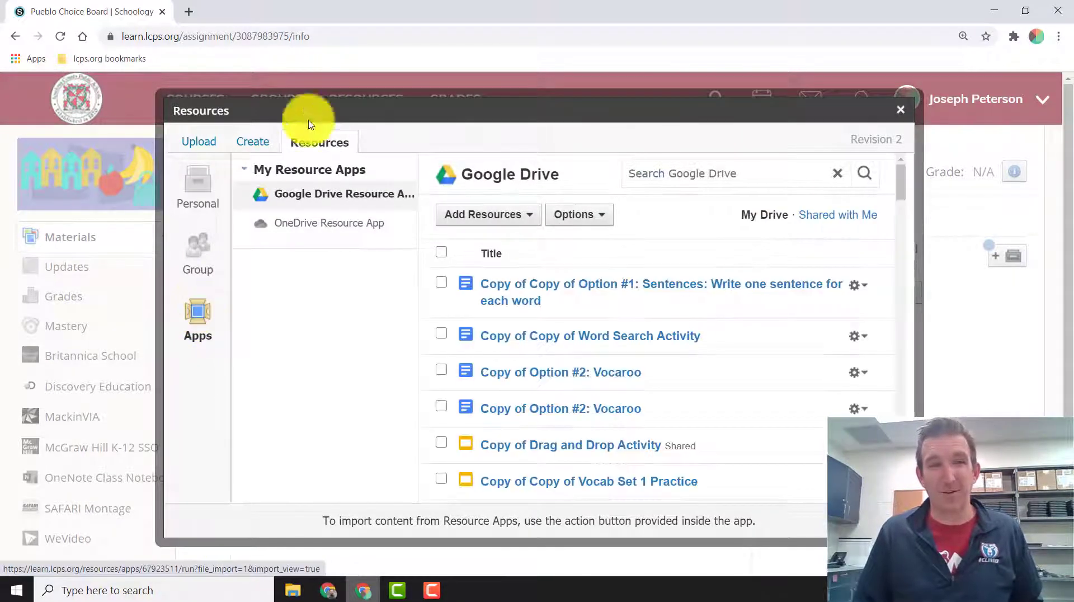
{"action": "scroll", "coordinate": [707, 355], "scroll_direction": "down", "scroll_amount": 3}
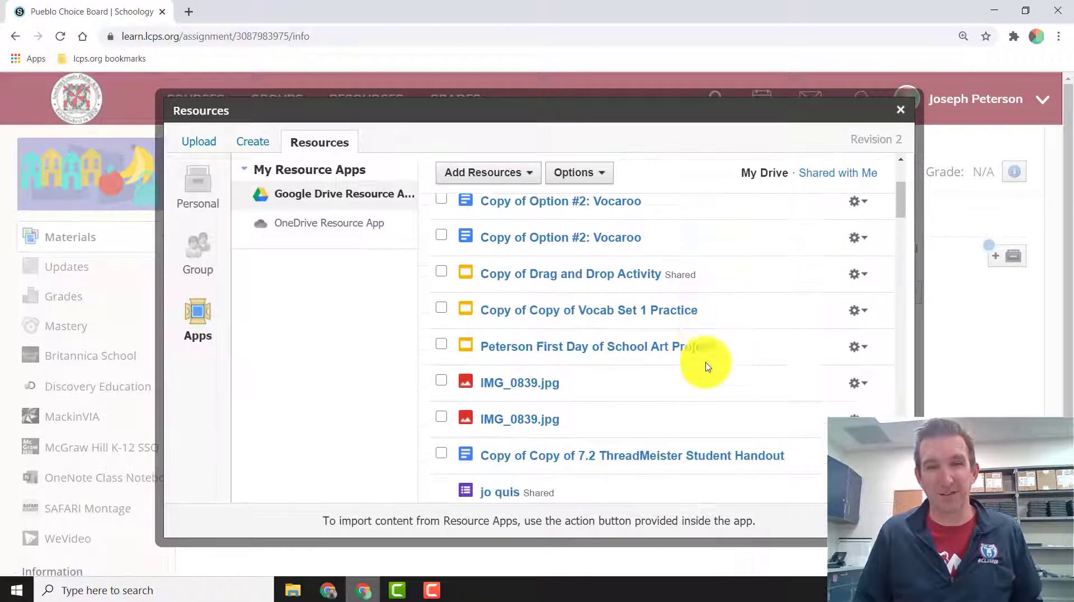
{"action": "scroll", "coordinate": [507, 324], "scroll_direction": "up", "scroll_amount": 2}
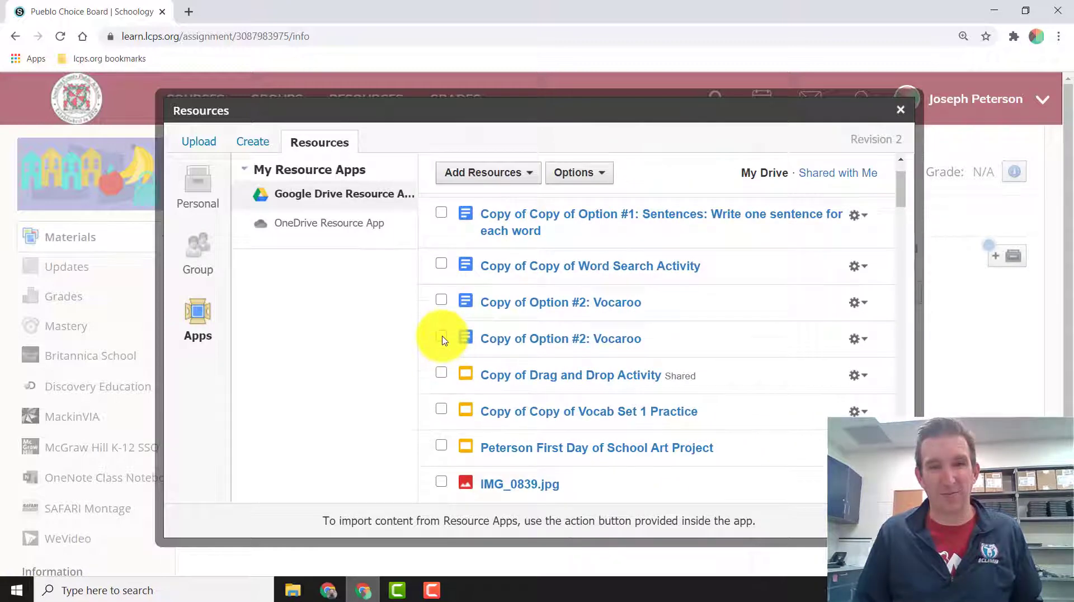
- Import the second "Copy of Option #2: Vocaroo" document from Google Drive as the resubmission
{"action": "left_click", "coordinate": [442, 337]}
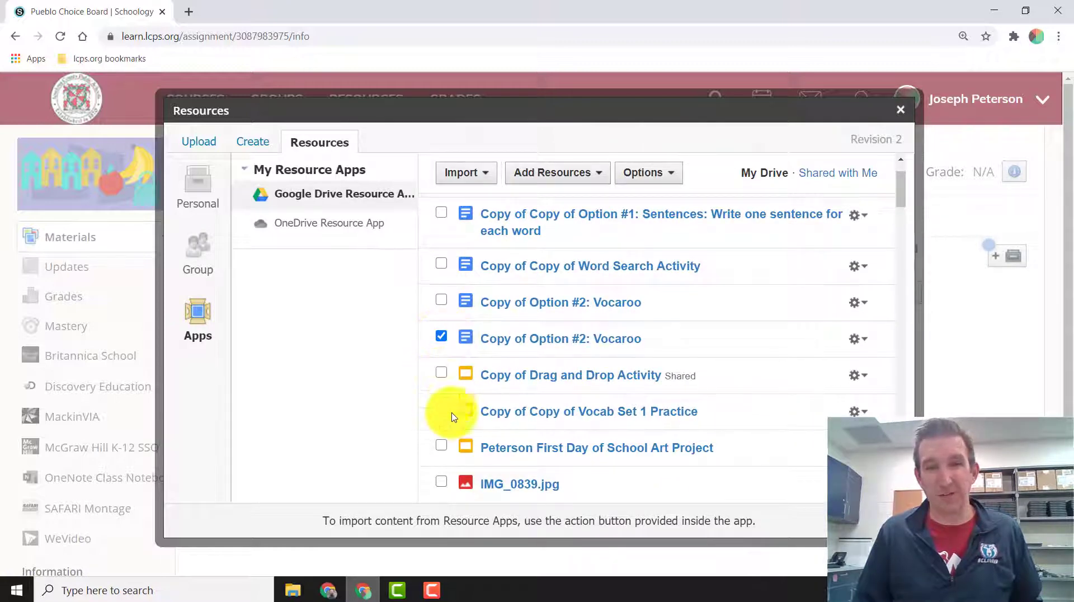
{"action": "scroll", "coordinate": [448, 414], "scroll_direction": "down", "scroll_amount": 3}
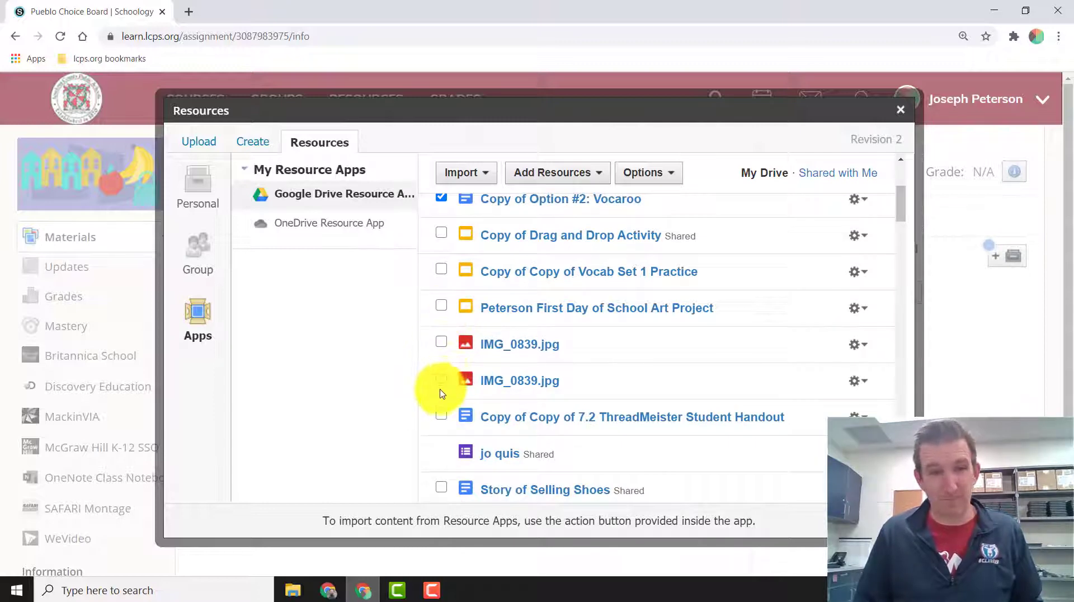
{"action": "scroll", "coordinate": [658, 358], "scroll_direction": "down", "scroll_amount": 3}
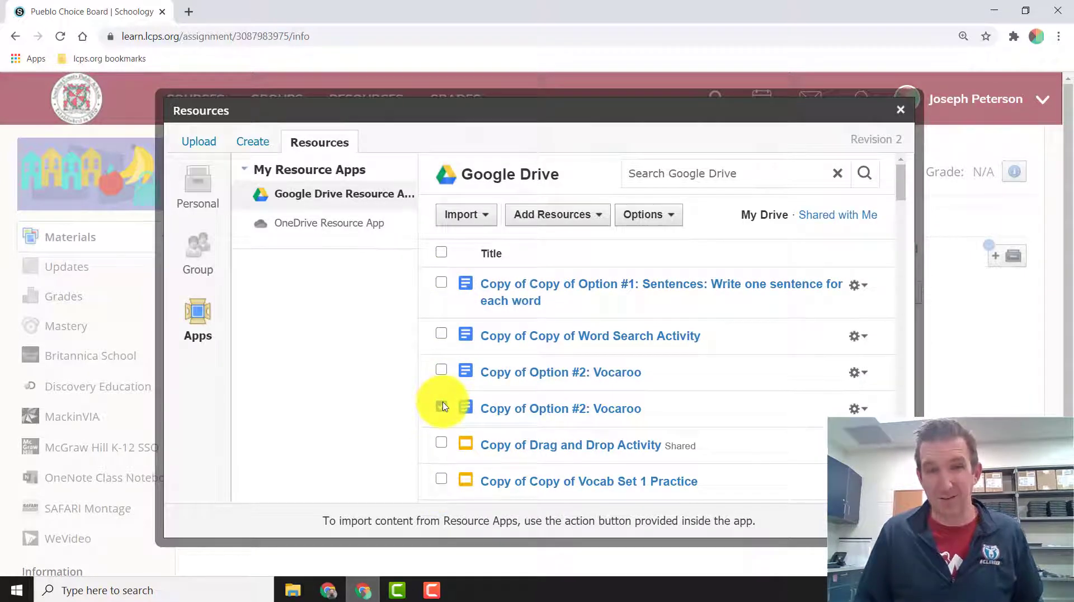
{"action": "left_click", "coordinate": [441, 407]}
{"action": "left_click", "coordinate": [479, 216]}
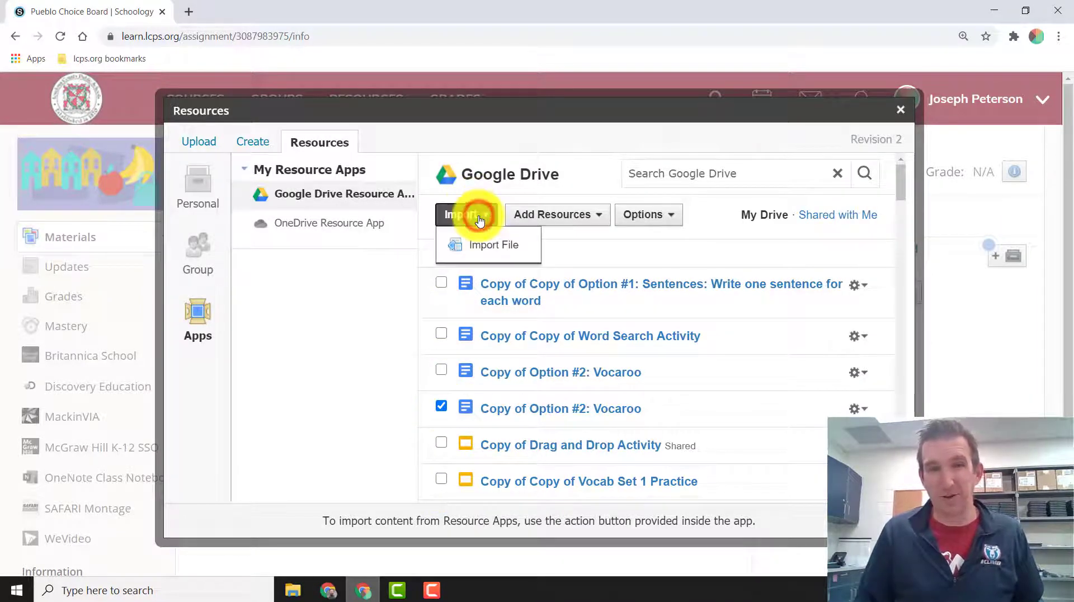
{"action": "left_click", "coordinate": [502, 248]}
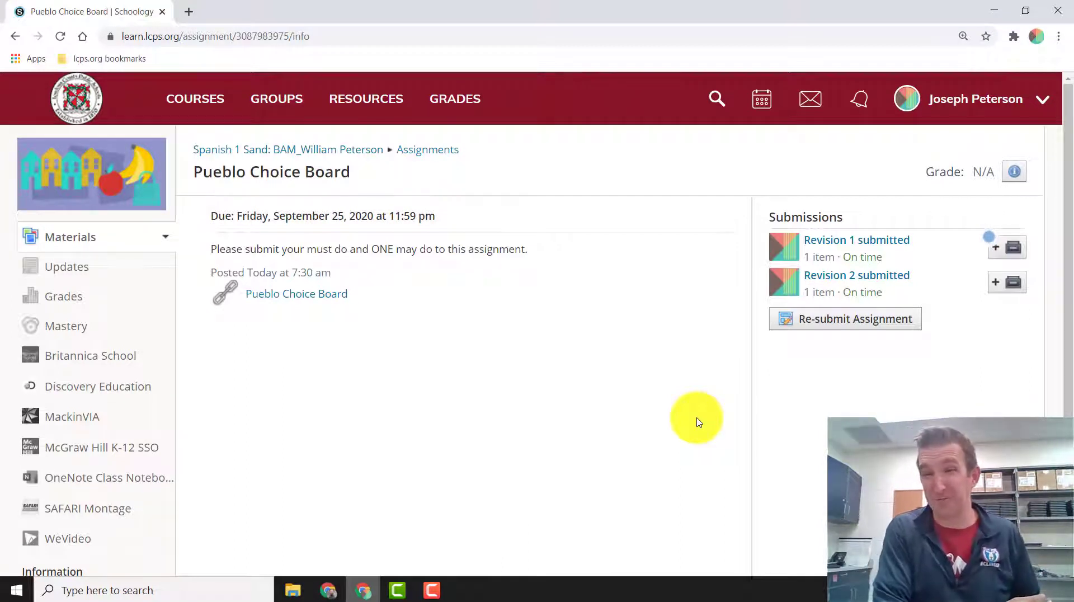
- Switch to the teacher's browser window and open the student's submission in the Pueblo Choice Board assignment listed below "Demo of Nearpod"
{"action": "key", "text": "alt+Tab"}
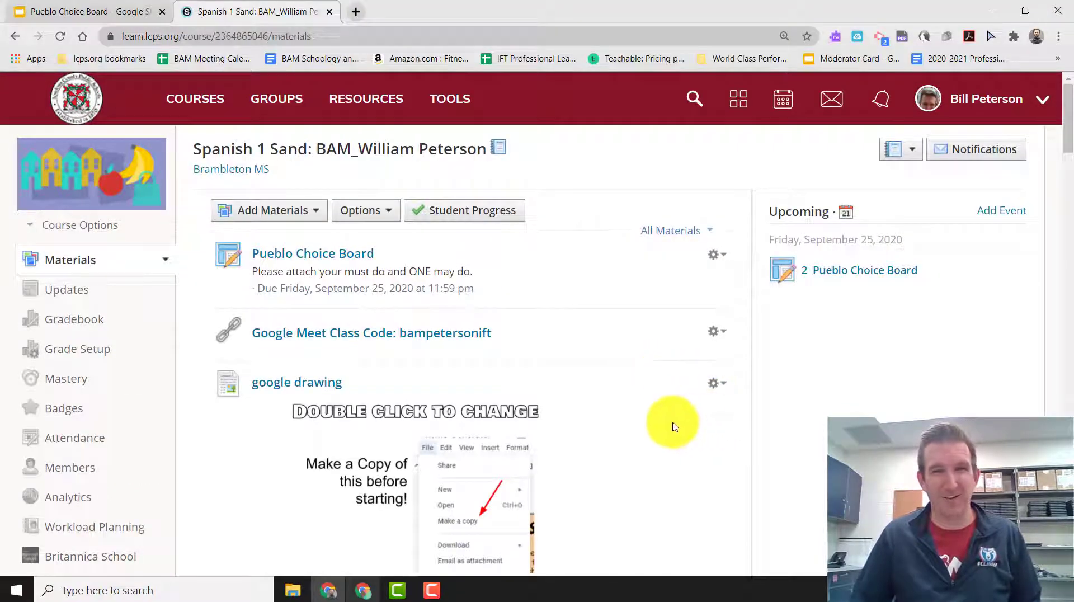
{"action": "scroll", "coordinate": [673, 427], "scroll_direction": "down", "scroll_amount": 12}
{"action": "scroll", "coordinate": [660, 426], "scroll_direction": "down", "scroll_amount": 10}
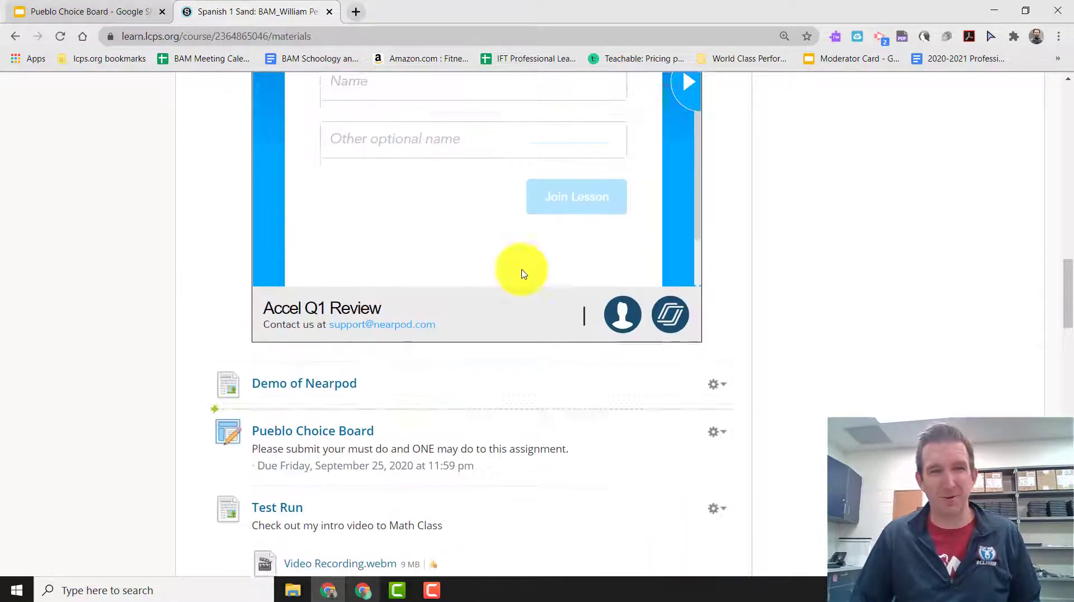
{"action": "scroll", "coordinate": [475, 380], "scroll_direction": "up", "scroll_amount": 1}
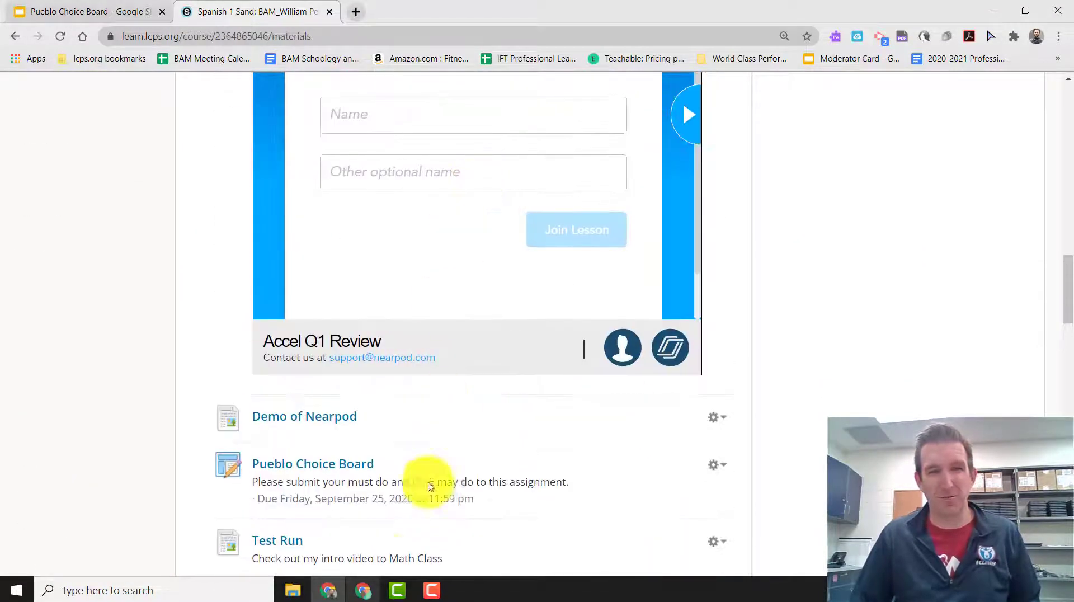
{"action": "left_click", "coordinate": [341, 465]}
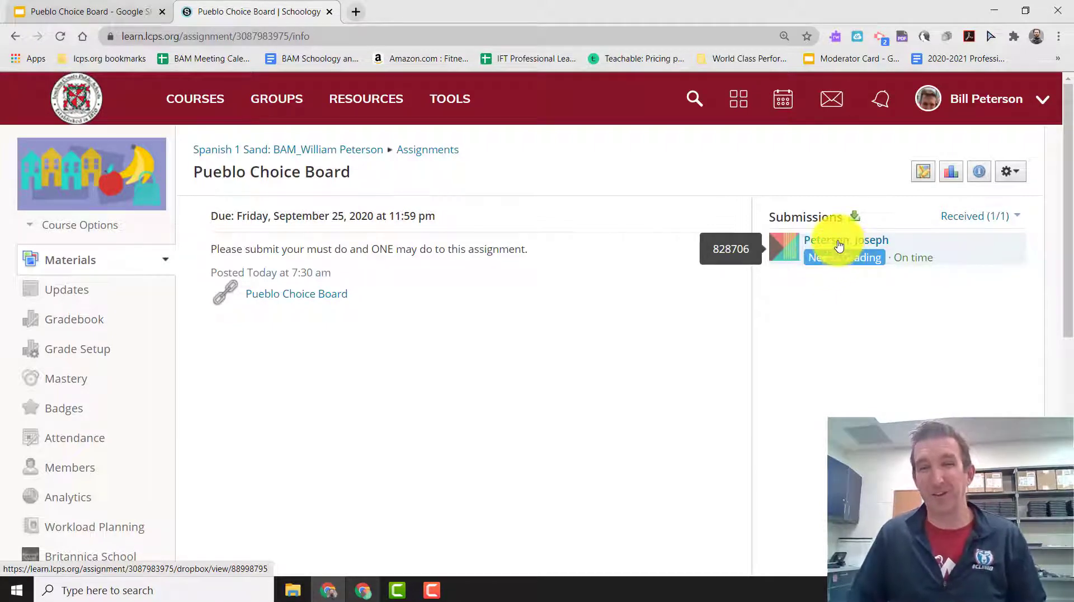
{"action": "left_click", "coordinate": [839, 242]}
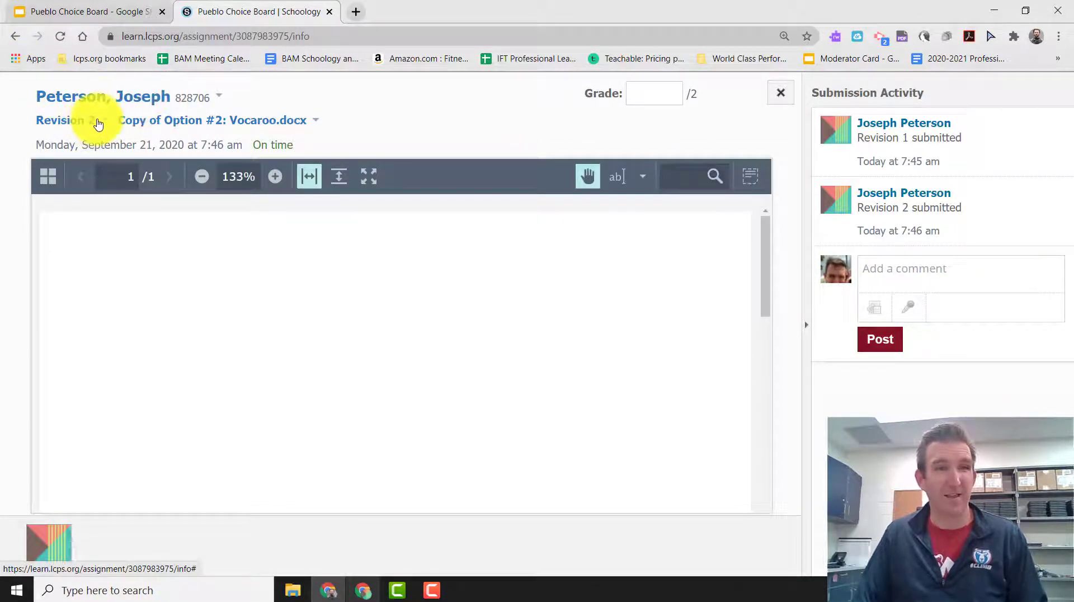
- Display Revision 1 of the submission and save a note reading "Nice arrow :D" beside the red arrow in 01.png
{"action": "left_click", "coordinate": [98, 121]}
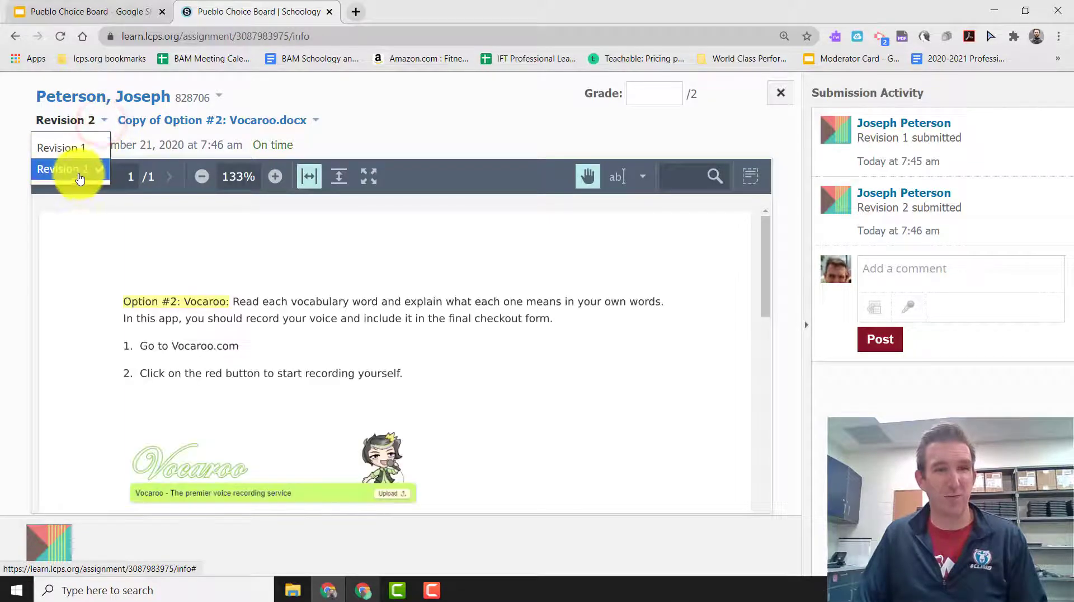
{"action": "left_click", "coordinate": [66, 147]}
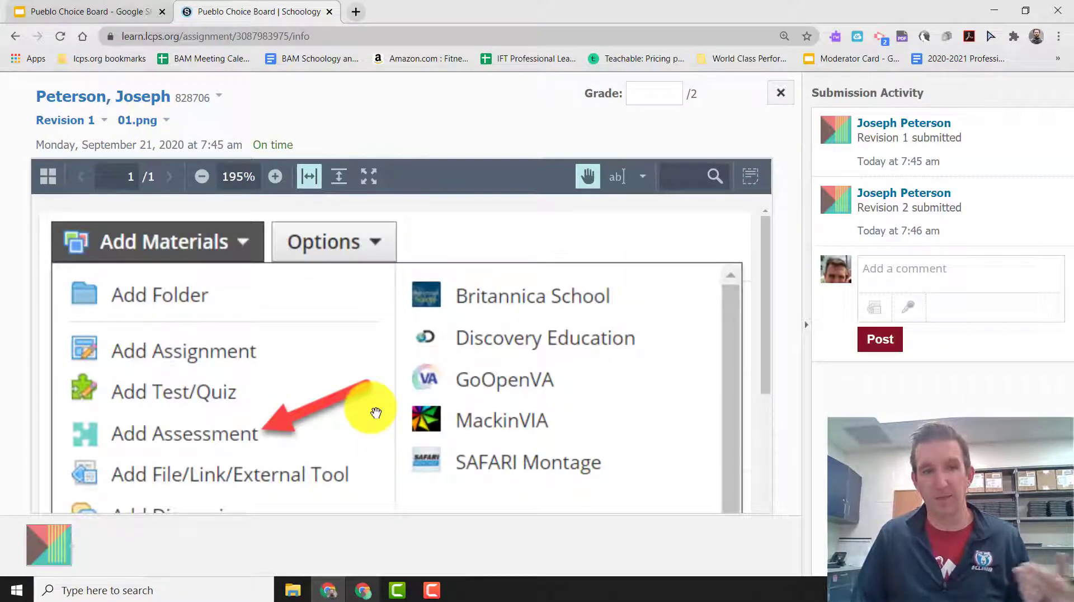
{"action": "left_click", "coordinate": [646, 179]}
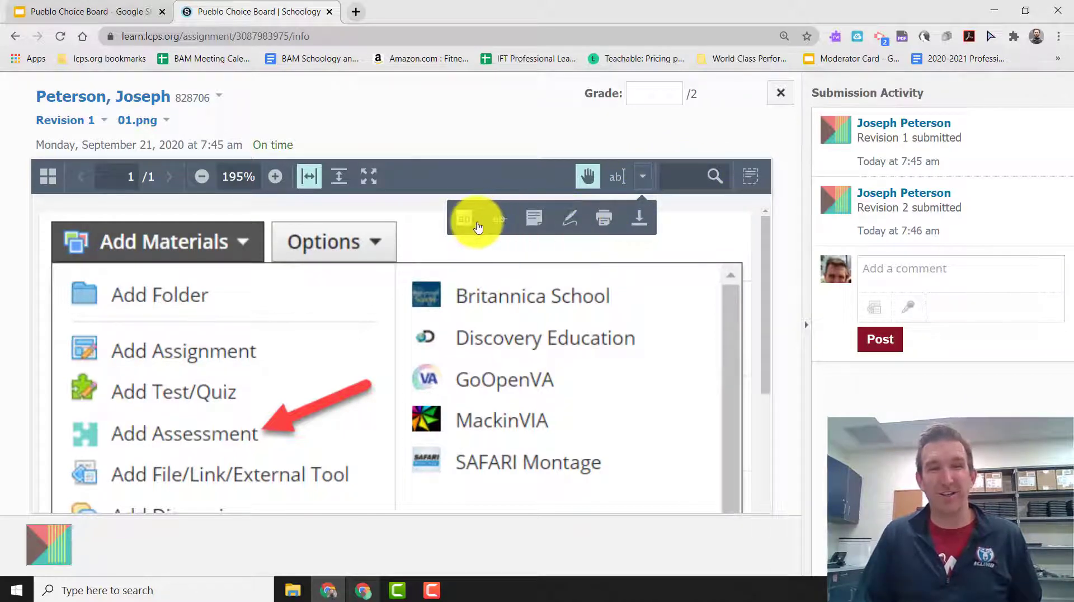
{"action": "left_click", "coordinate": [535, 221]}
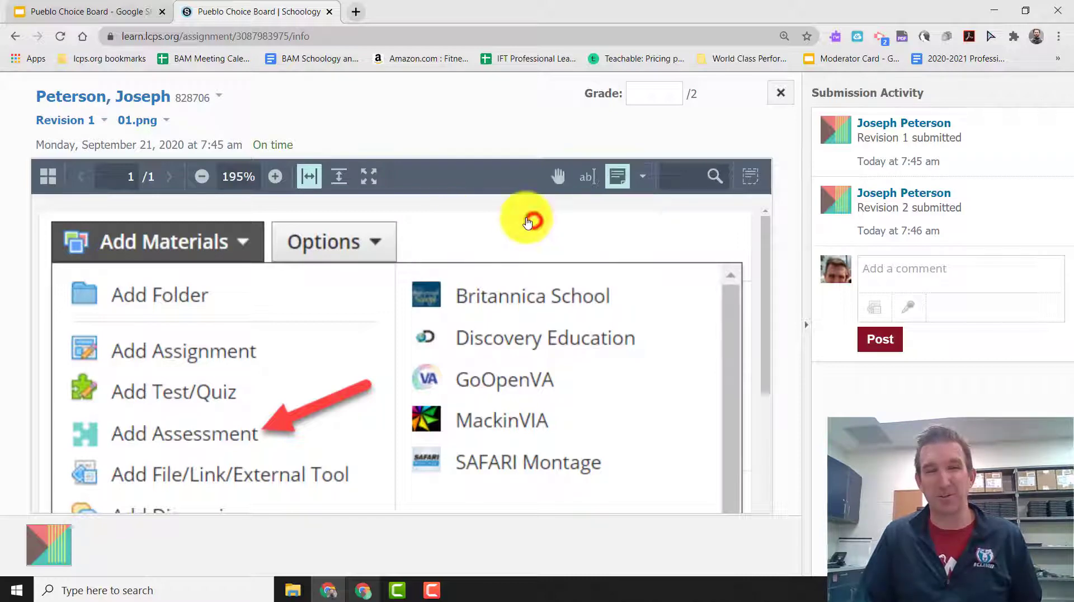
{"action": "left_click", "coordinate": [379, 380]}
{"action": "left_click", "coordinate": [624, 391]}
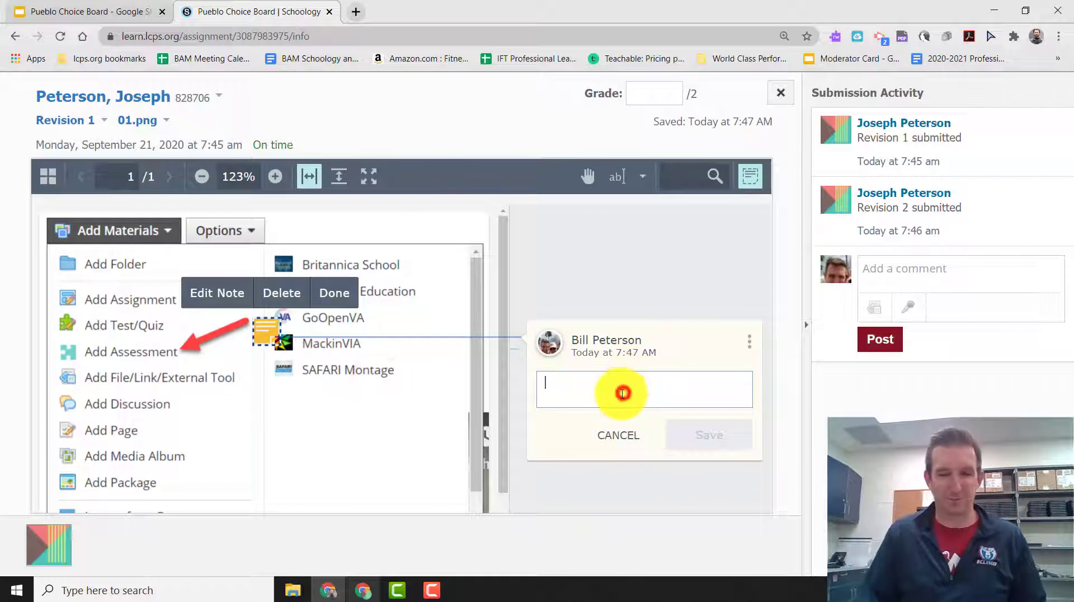
{"action": "type", "text": "Nice arrow :D"}
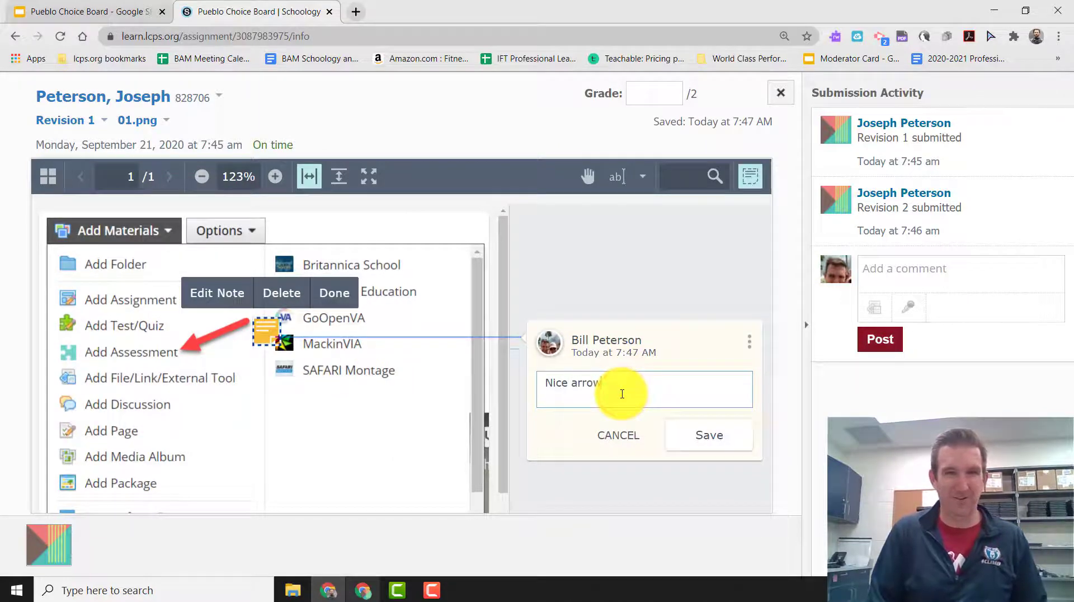
{"action": "left_click", "coordinate": [702, 442]}
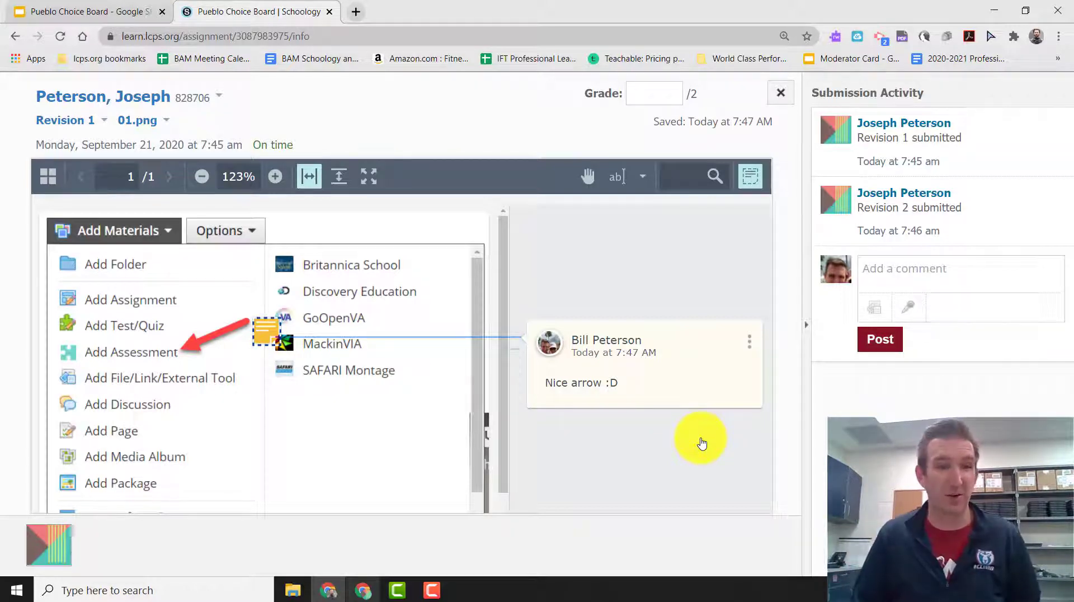
- Return to Revision 2 of the submission and highlight the line "Go to Vocaroo.com" in the document
{"action": "left_click", "coordinate": [58, 119]}
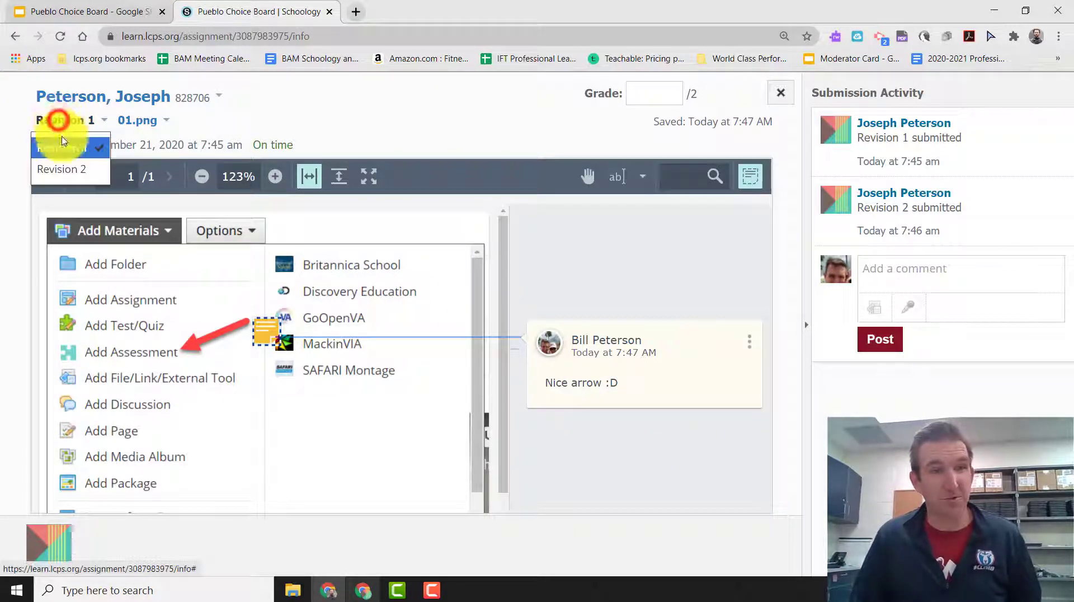
{"action": "left_click", "coordinate": [63, 169]}
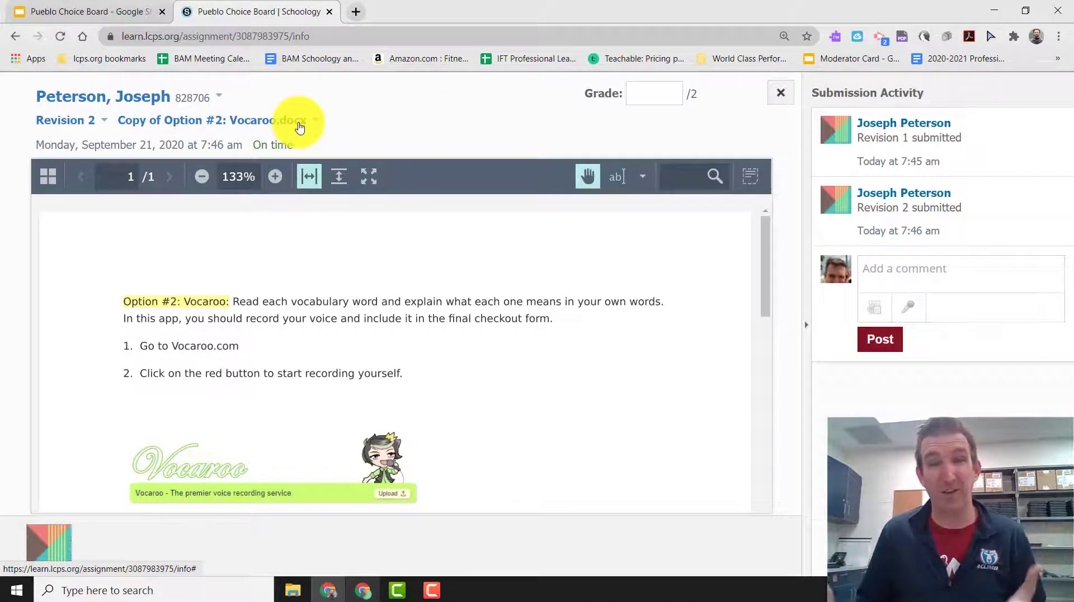
{"action": "left_click", "coordinate": [643, 177]}
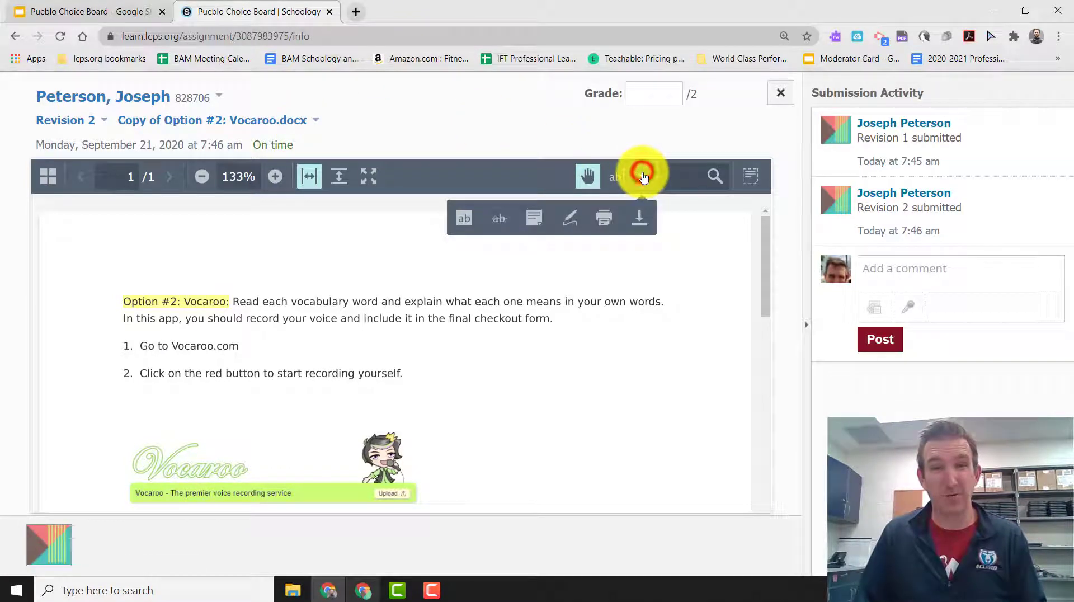
{"action": "left_click", "coordinate": [465, 218]}
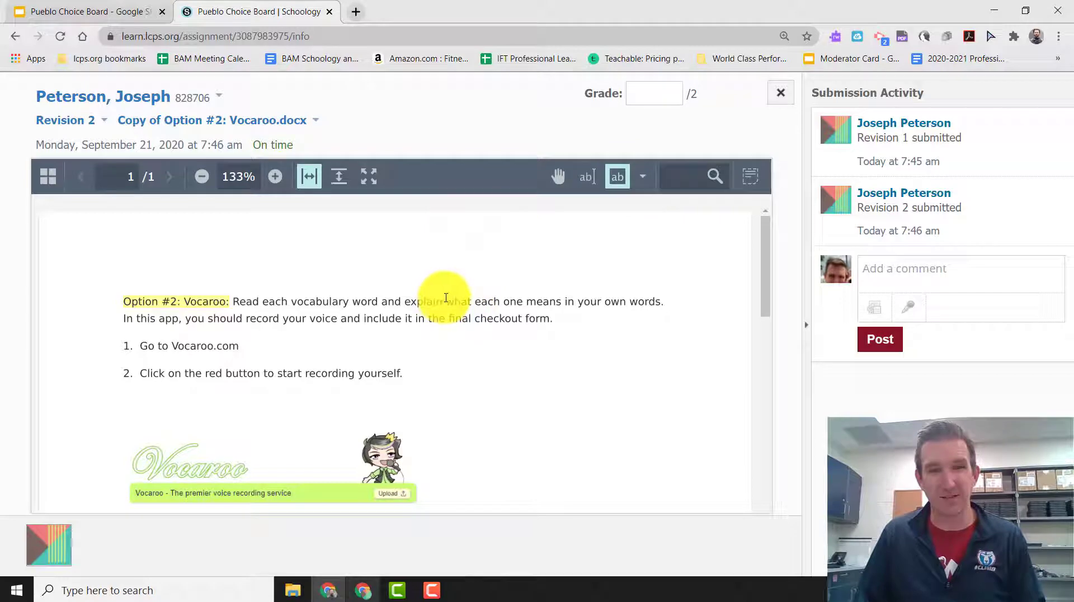
{"action": "mouse_move", "coordinate": [138, 346]}
{"action": "left_mouse_down"}
{"action": "mouse_move", "coordinate": [284, 338]}
{"action": "mouse_move", "coordinate": [241, 348]}
{"action": "left_mouse_up"}
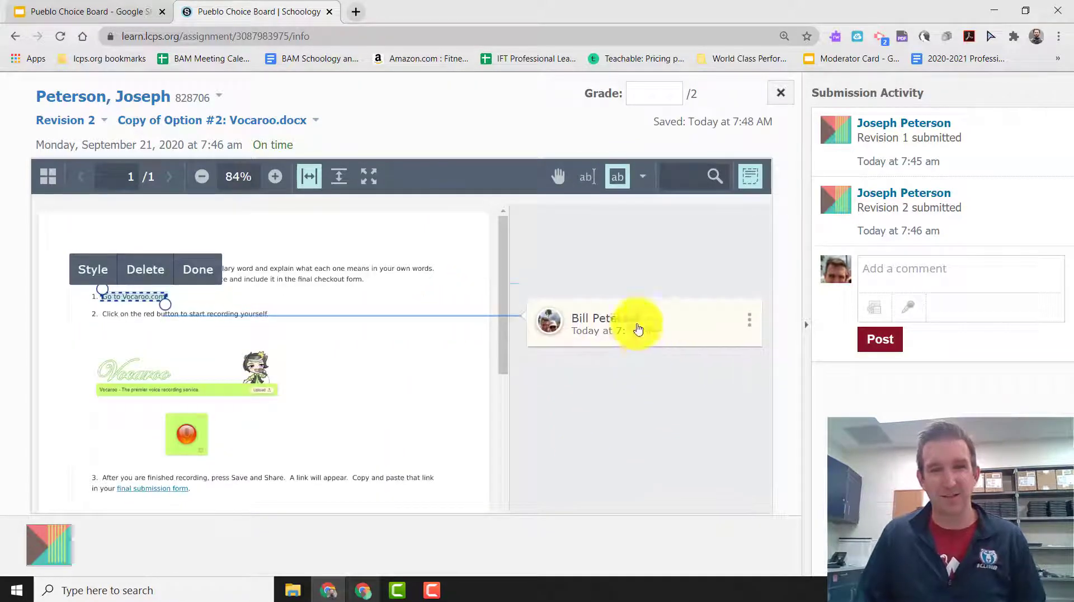
- Examine the options on the highlight's annotation card and the comment field for the submission
{"action": "left_click", "coordinate": [684, 326]}
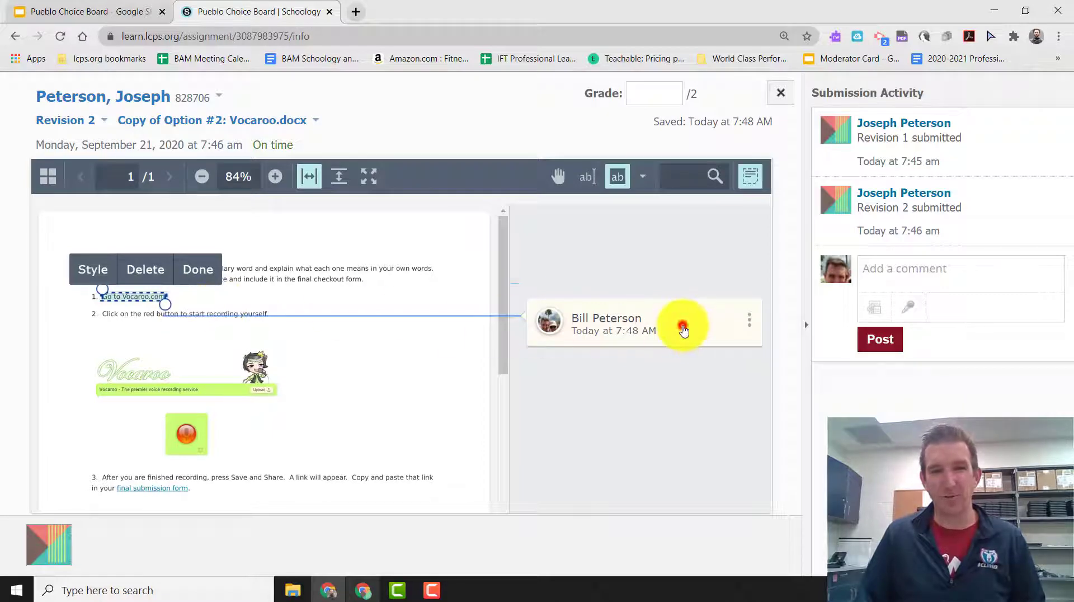
{"action": "left_click", "coordinate": [750, 320]}
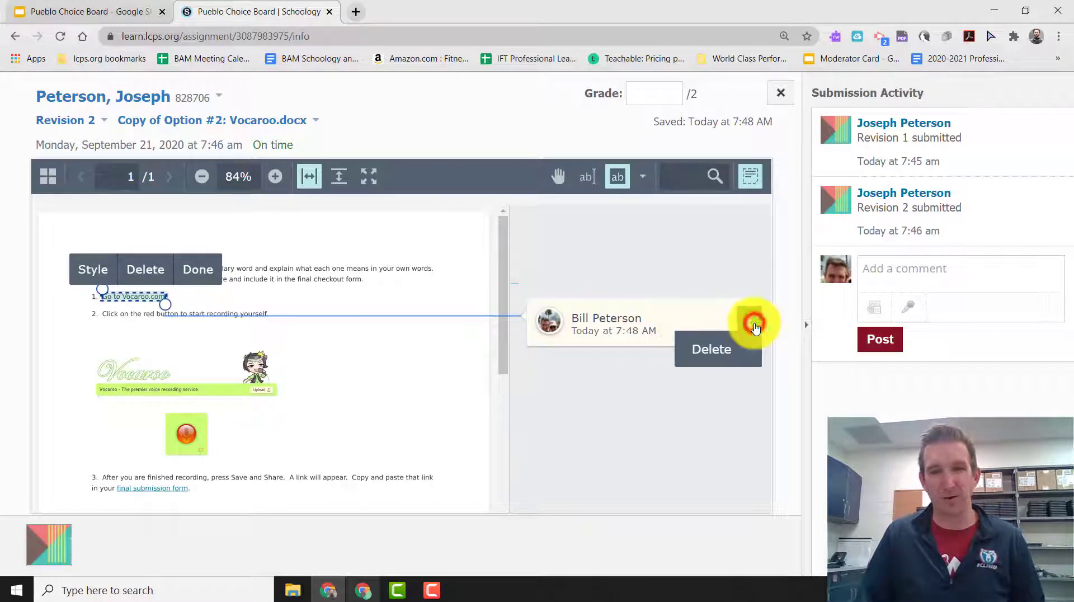
{"action": "left_click", "coordinate": [699, 319]}
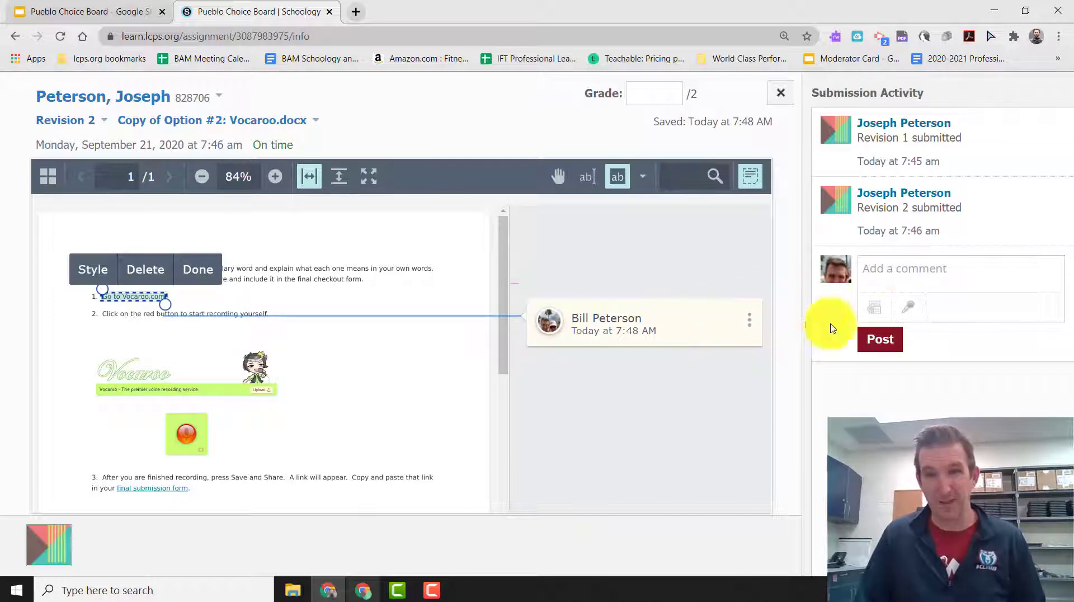
{"action": "left_click", "coordinate": [902, 268]}
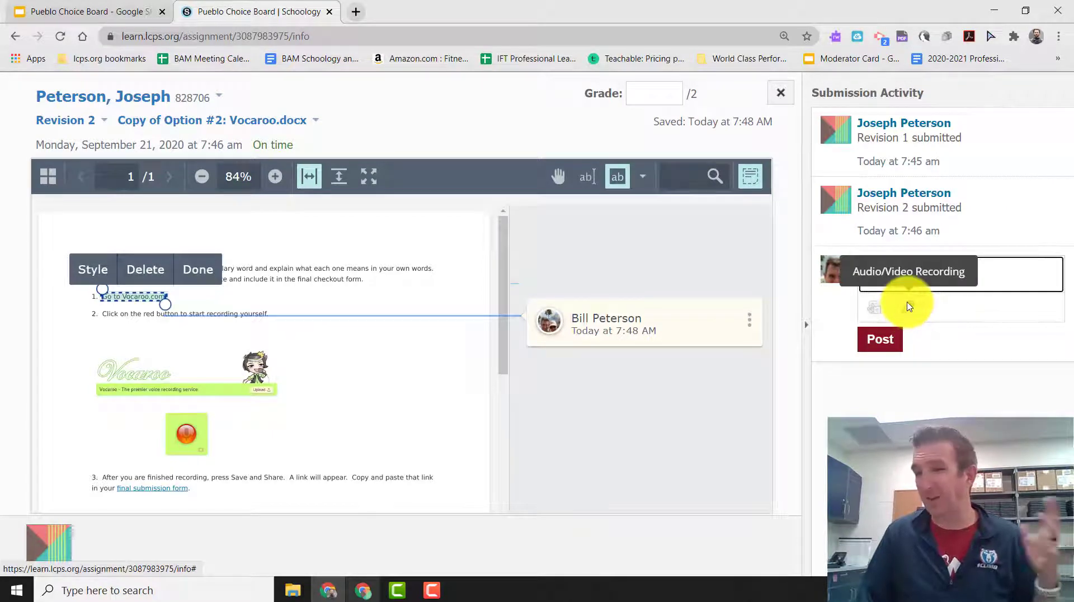
- Submit a grade of 2 with the comment "Great job on your artifacts." and make the comment visible to the student
{"action": "left_click", "coordinate": [665, 93]}
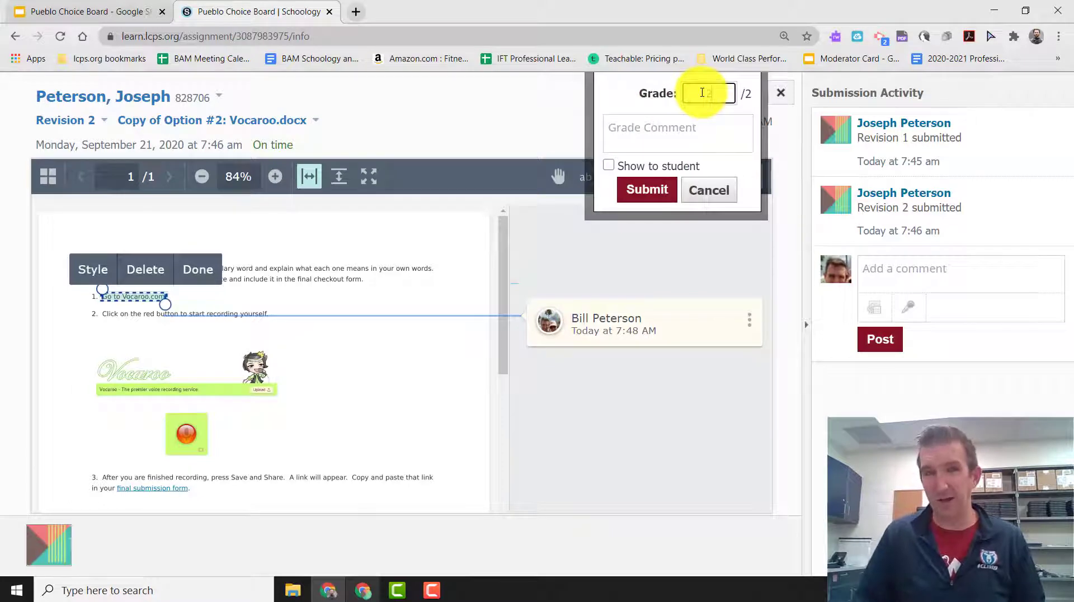
{"action": "type", "text": "2"}
{"action": "left_click", "coordinate": [688, 128]}
{"action": "type", "text": "Great job "}
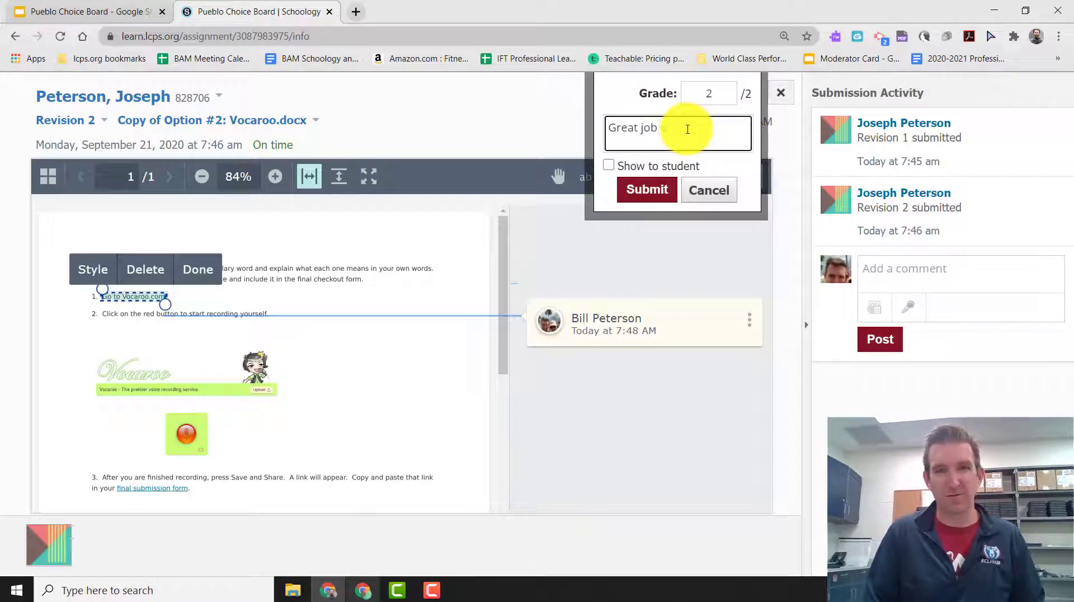
{"action": "type", "text": "on your artifacts."}
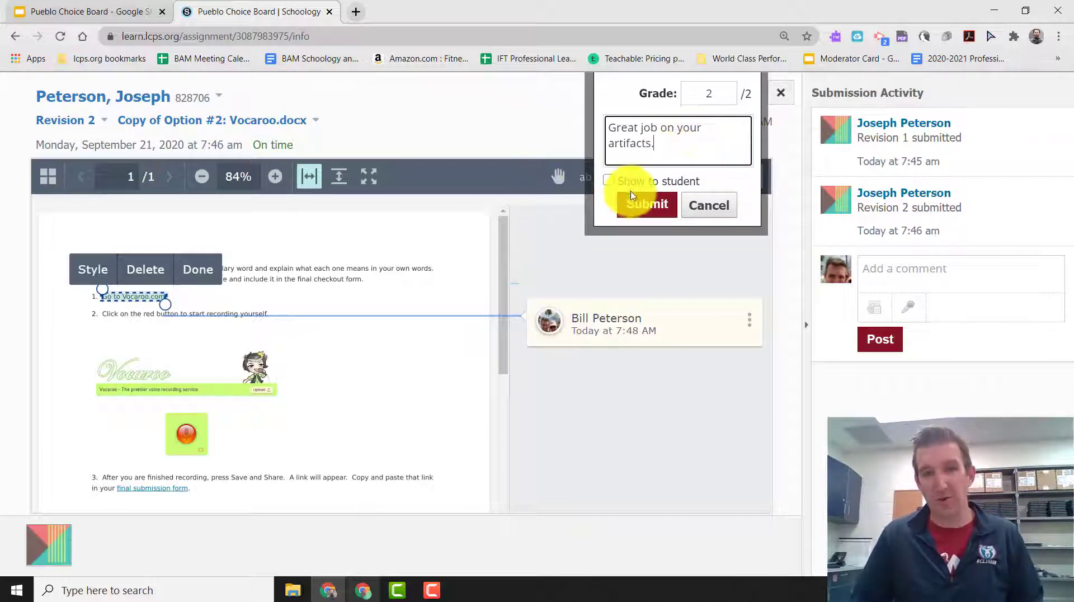
{"action": "left_click", "coordinate": [609, 181]}
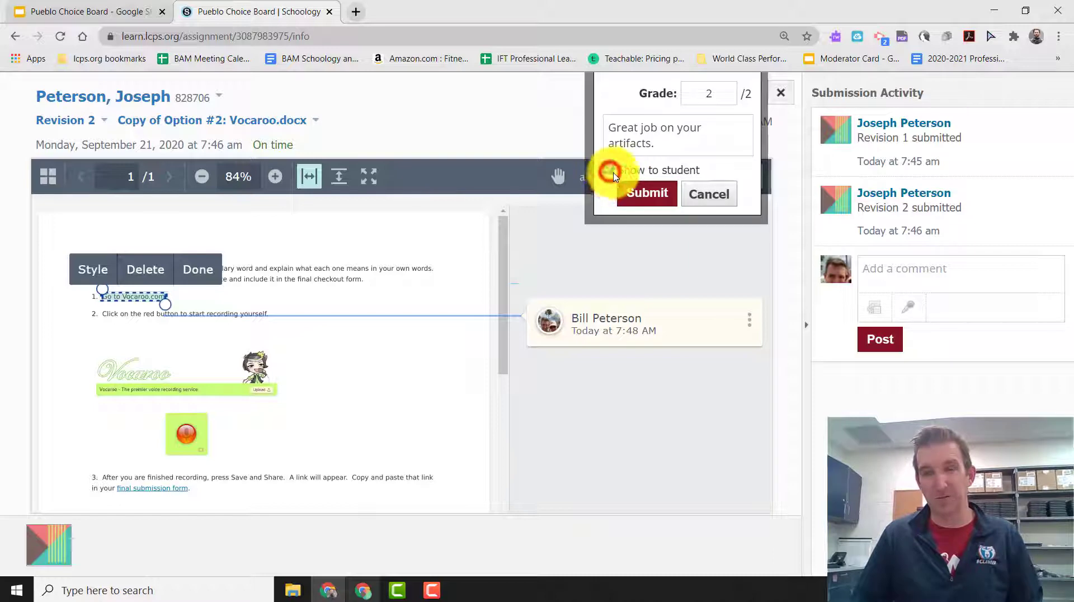
{"action": "left_click", "coordinate": [608, 169]}
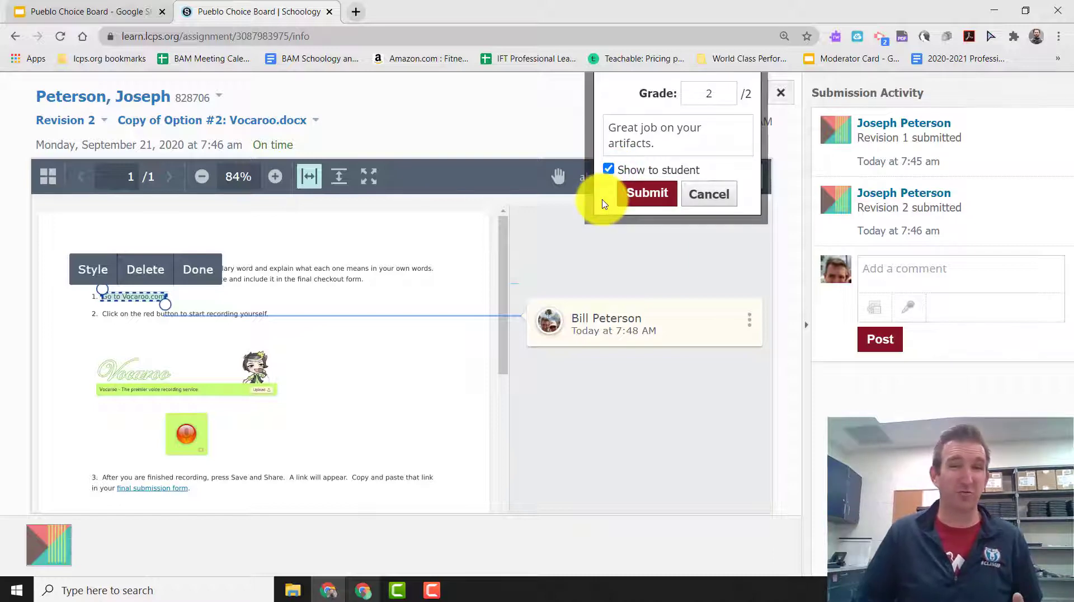
{"action": "left_click", "coordinate": [647, 197]}
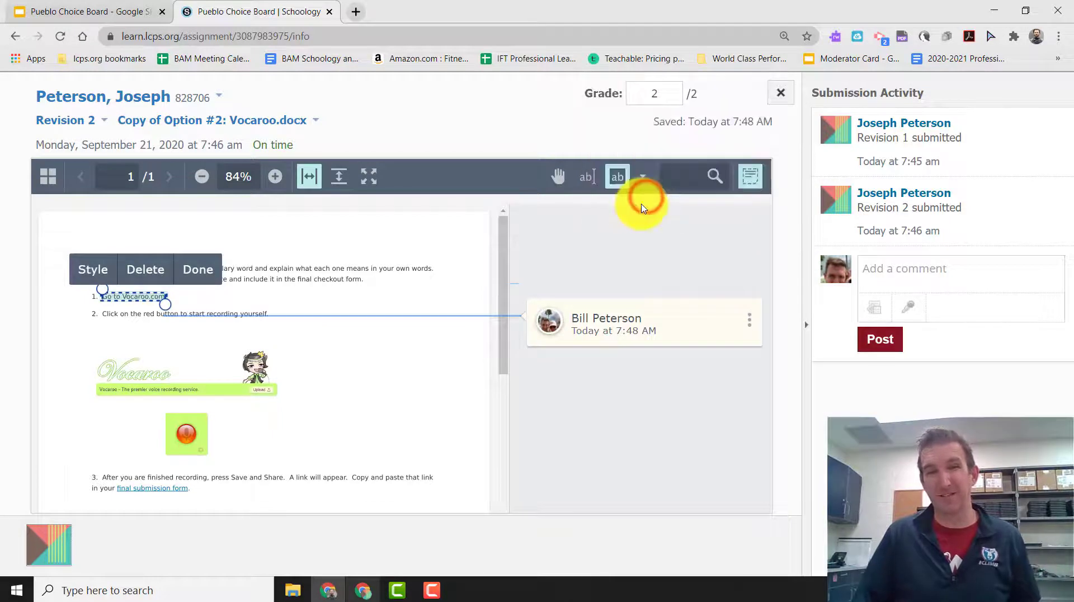